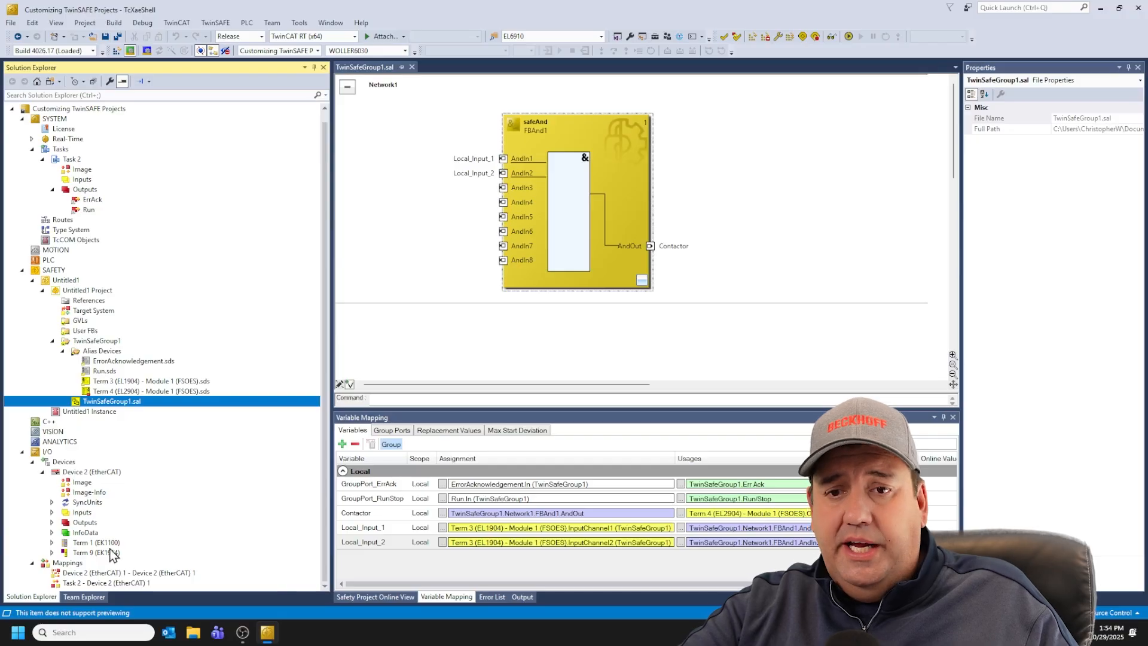
click(52, 542)
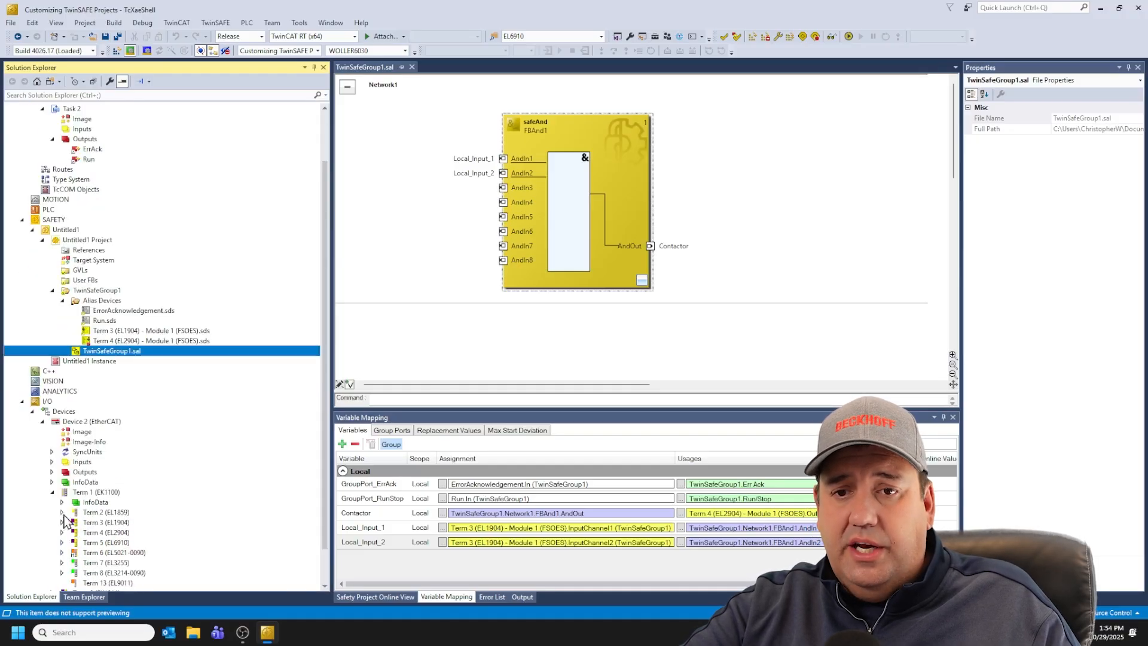
click(52, 492)
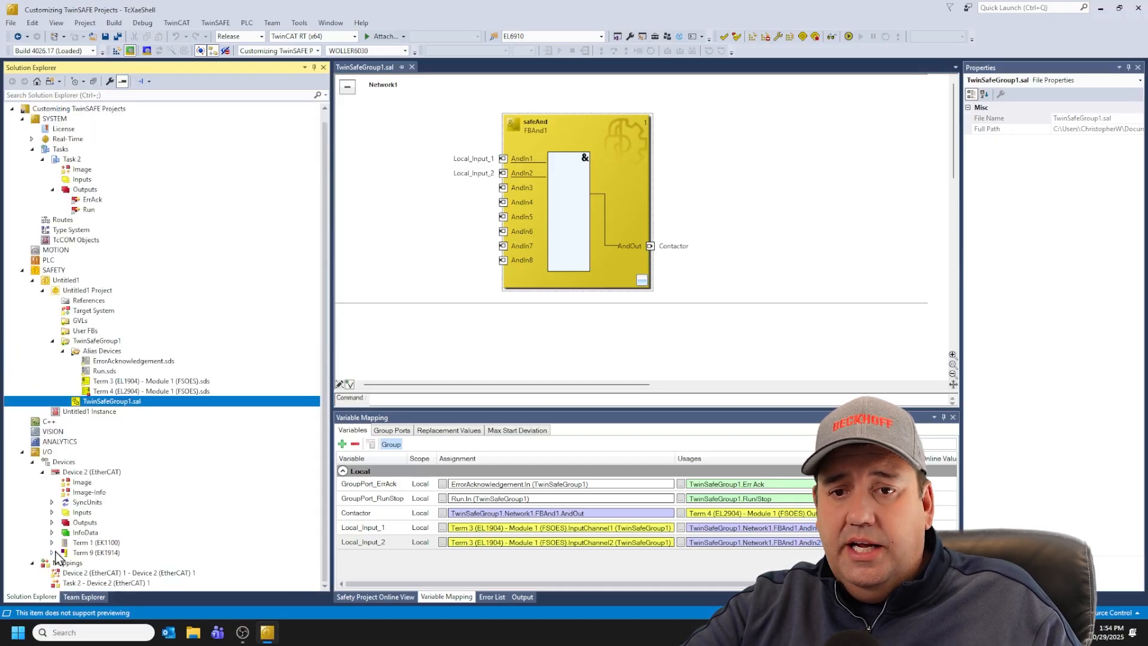
click(53, 553)
click(51, 503)
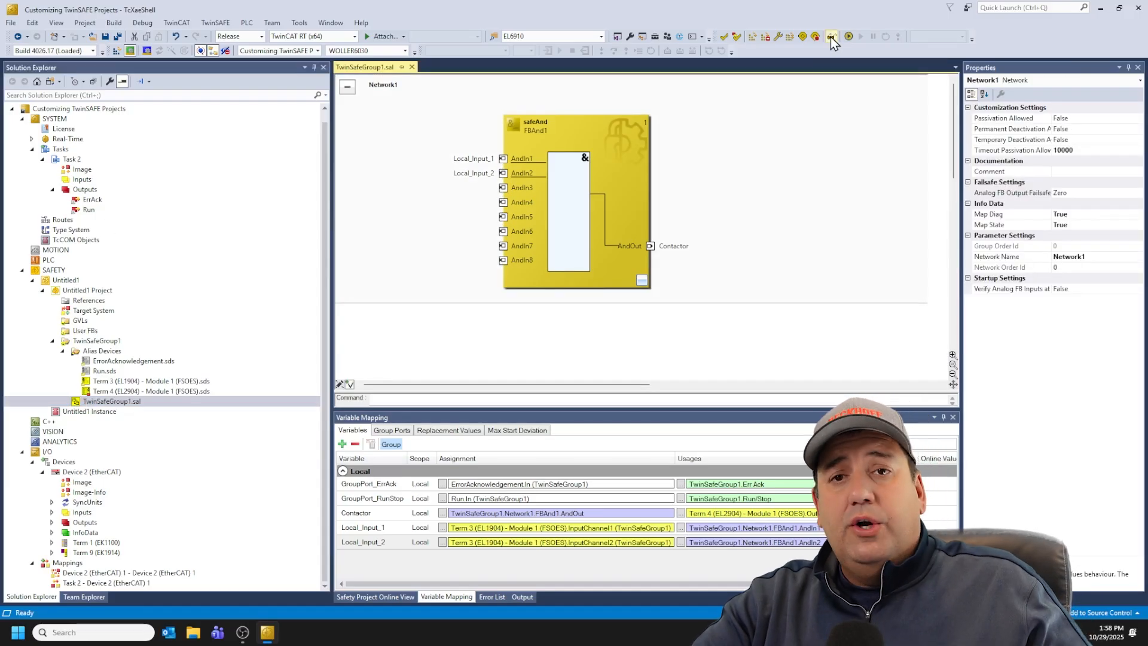
Step: Switch to the safety online view and write '1' to the Task 2 Run output to start the safety group
click(831, 37)
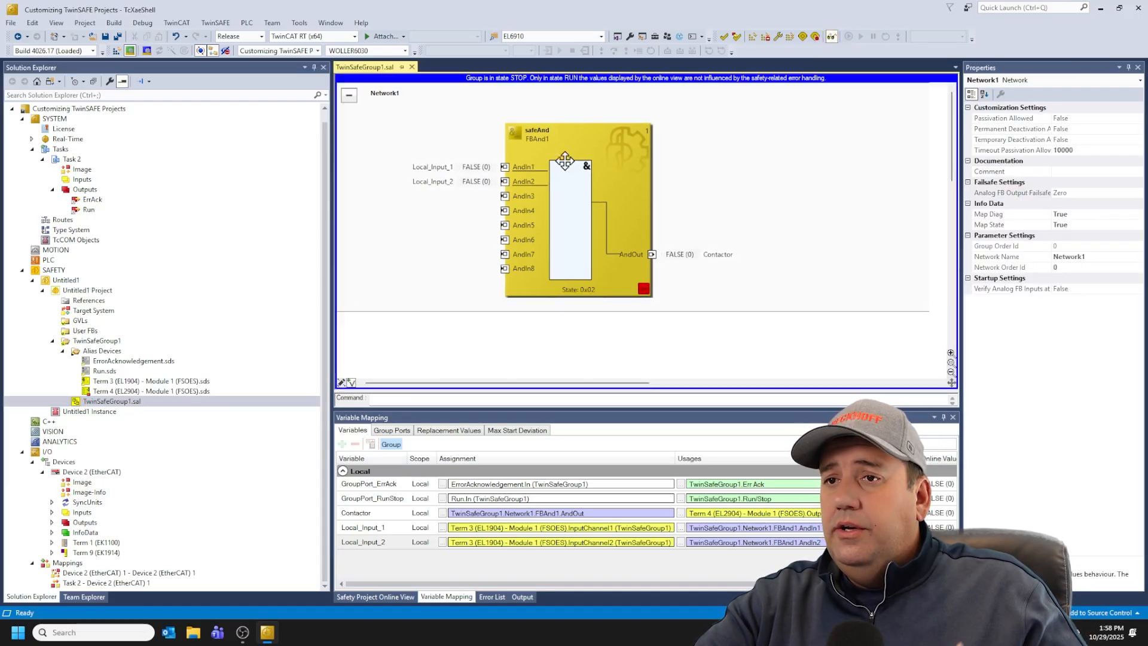
right_click(89, 210)
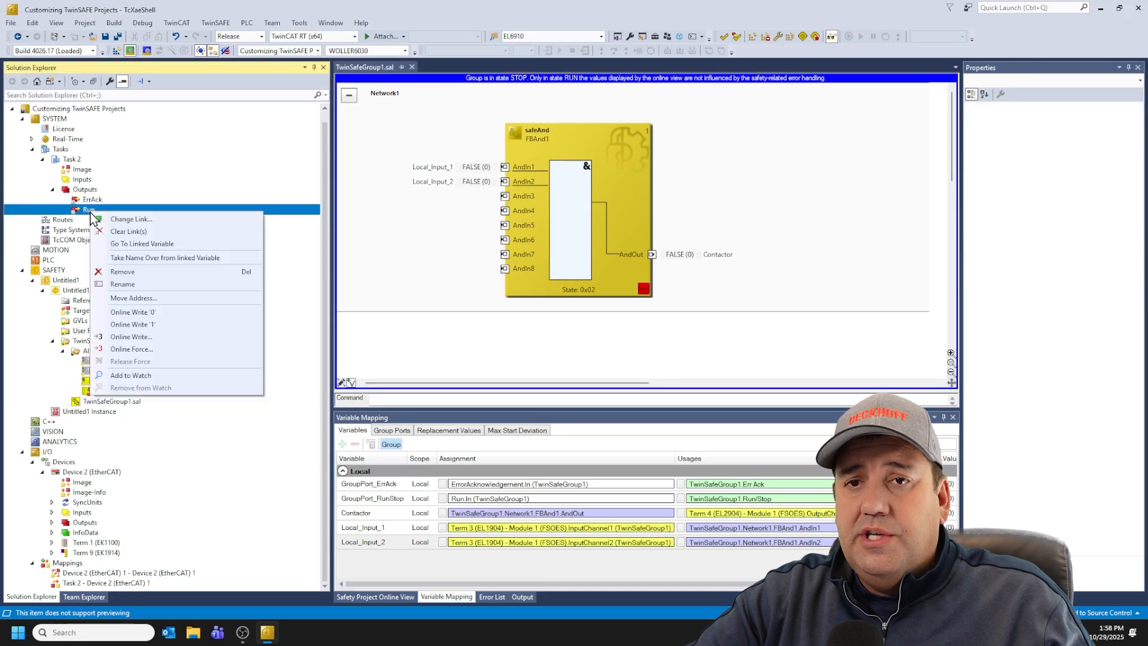
click(173, 325)
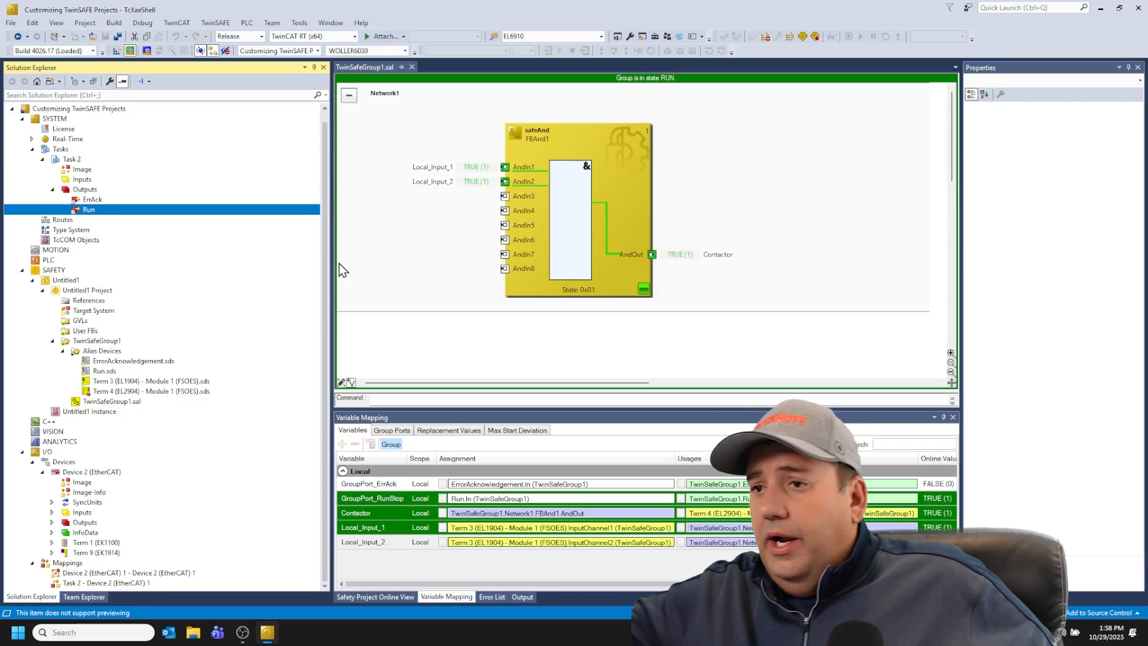
Step: Open the EtherCAT device and add a new sync unit named Local under its SyncUnits
click(687, 90)
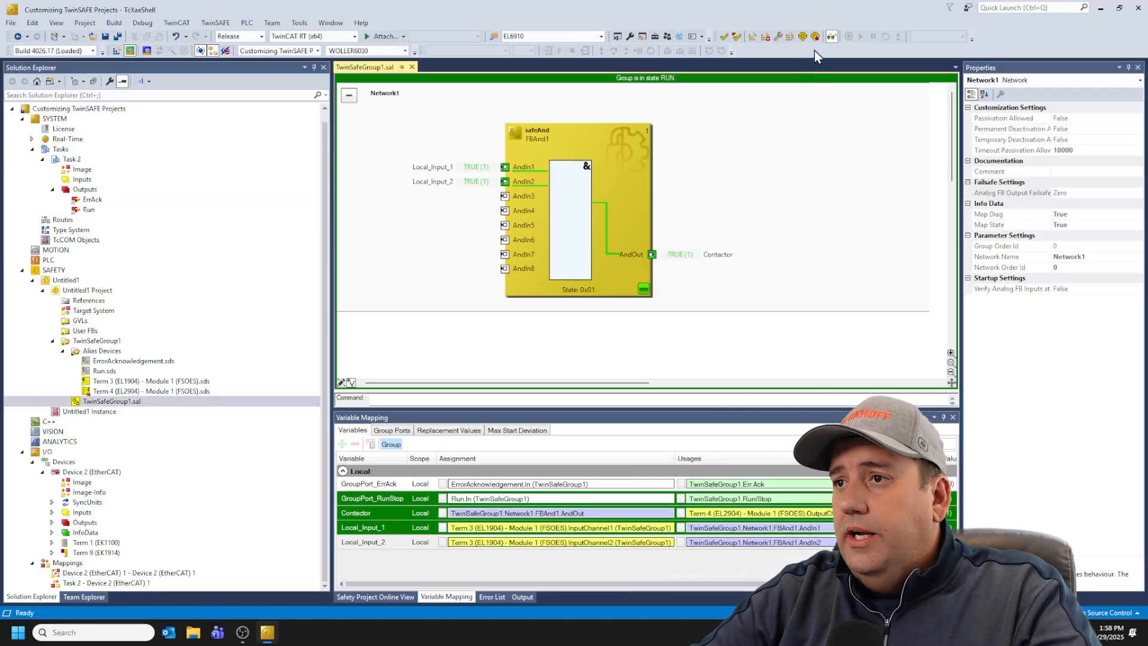
double_click(89, 472)
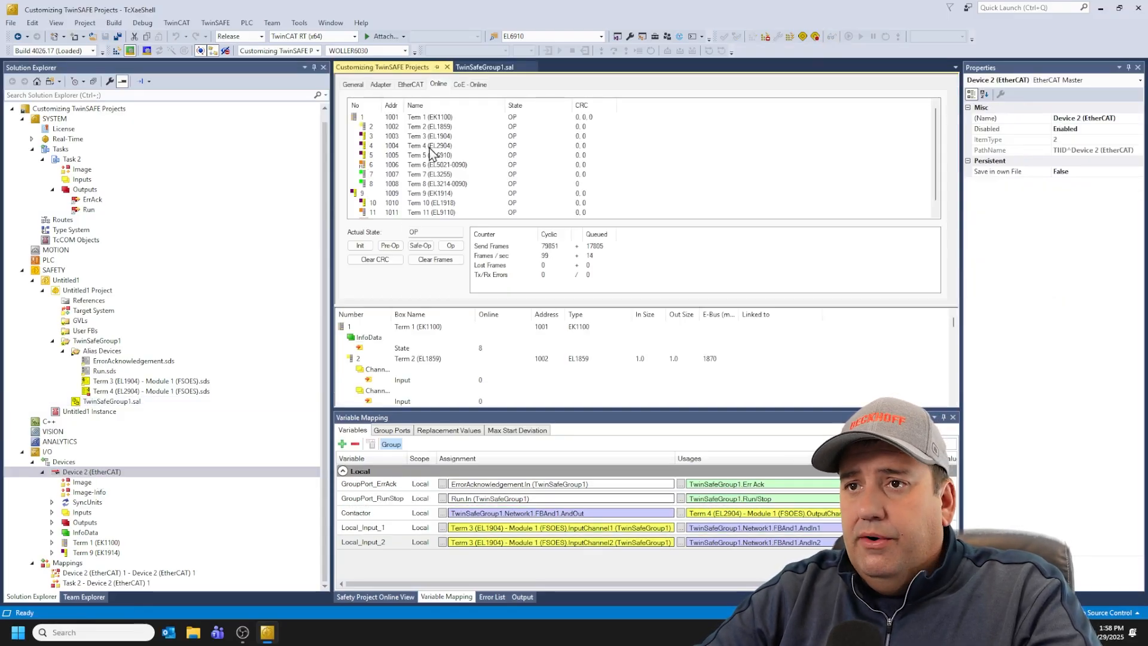
click(52, 502)
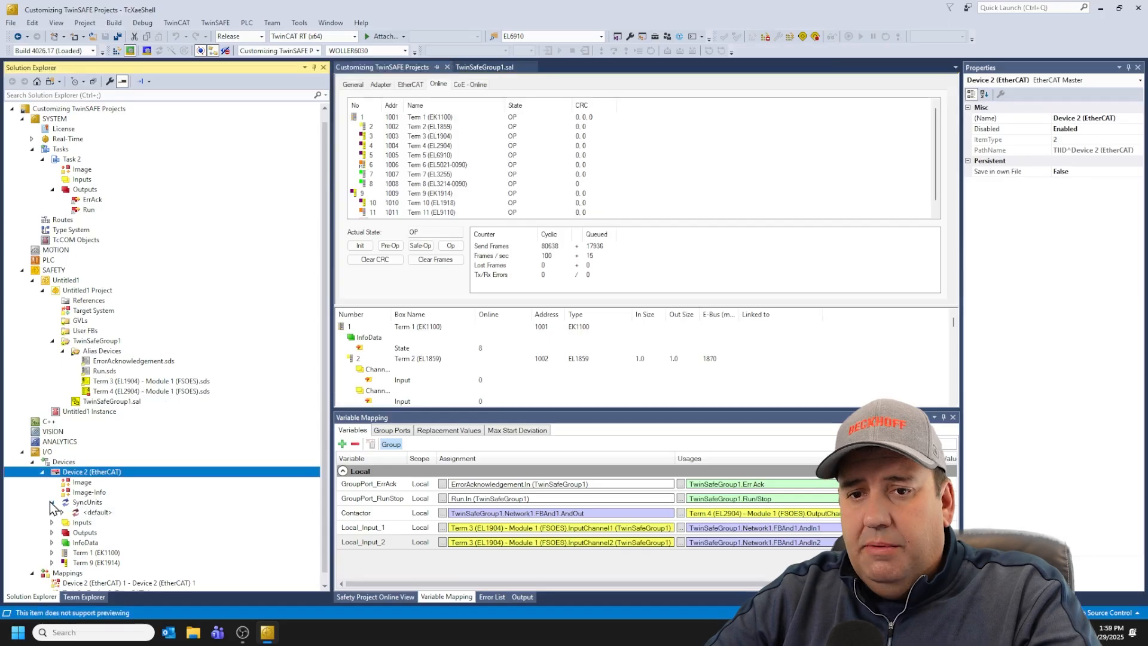
right_click(88, 506)
click(106, 512)
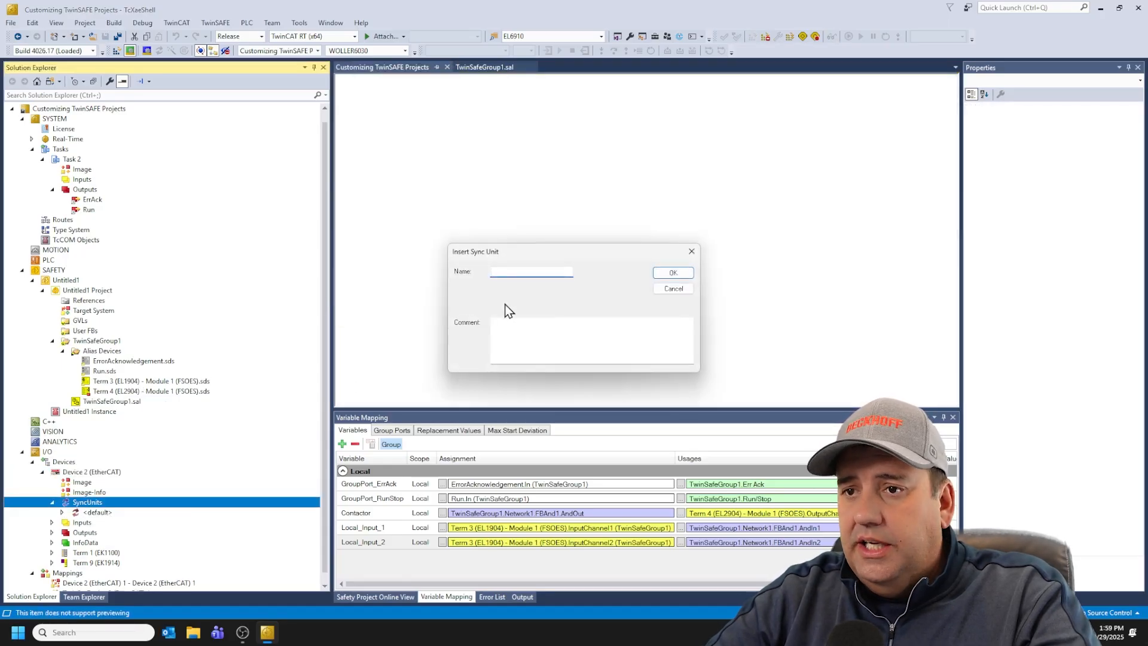
text(Local)
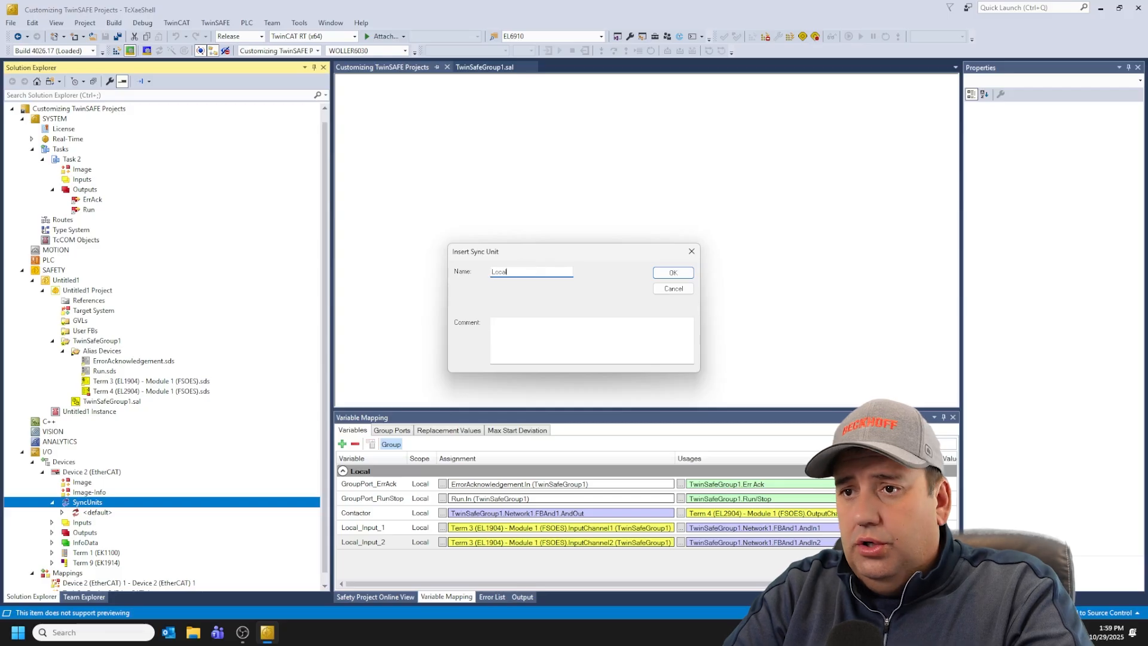
click(687, 275)
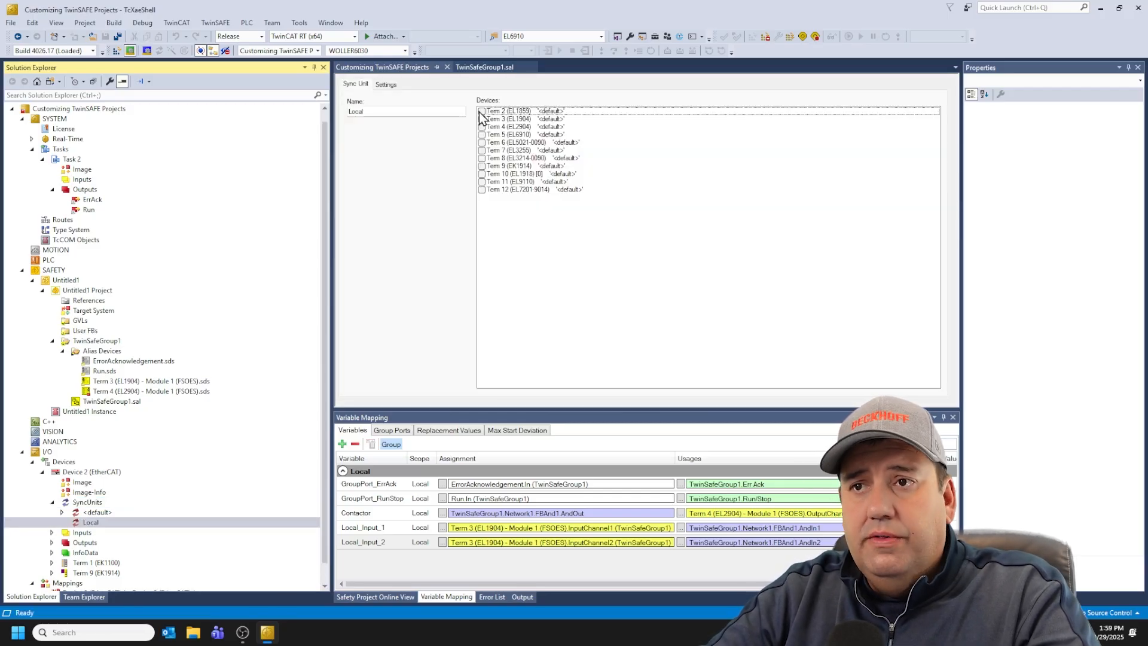
Step: Assign Term 2 through Term 8 to the Local sync unit
click(482, 111)
click(483, 120)
click(483, 128)
click(483, 135)
click(482, 142)
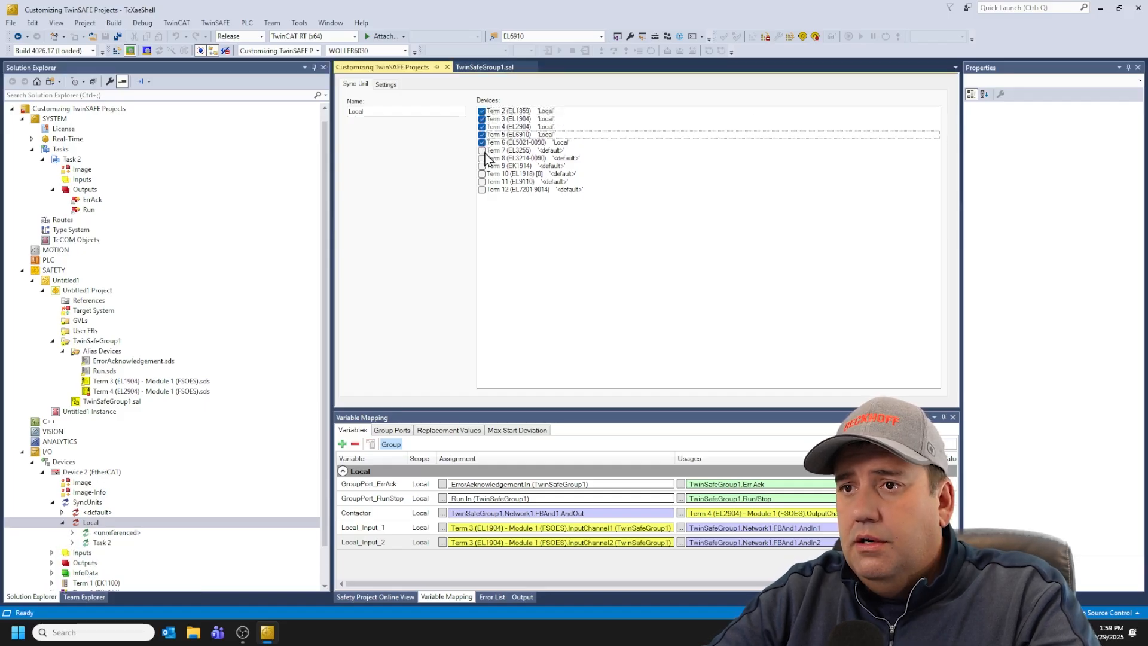
click(482, 150)
click(483, 158)
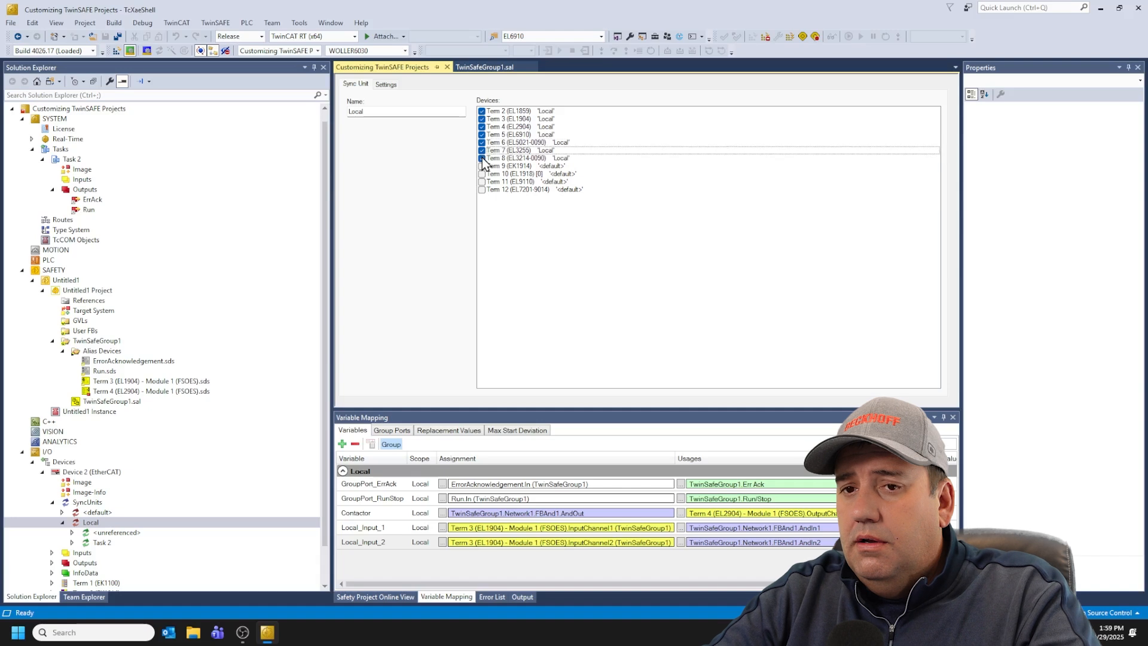
Step: Add a second sync unit named Remote under the EtherCAT device's SyncUnits
right_click(124, 505)
click(157, 512)
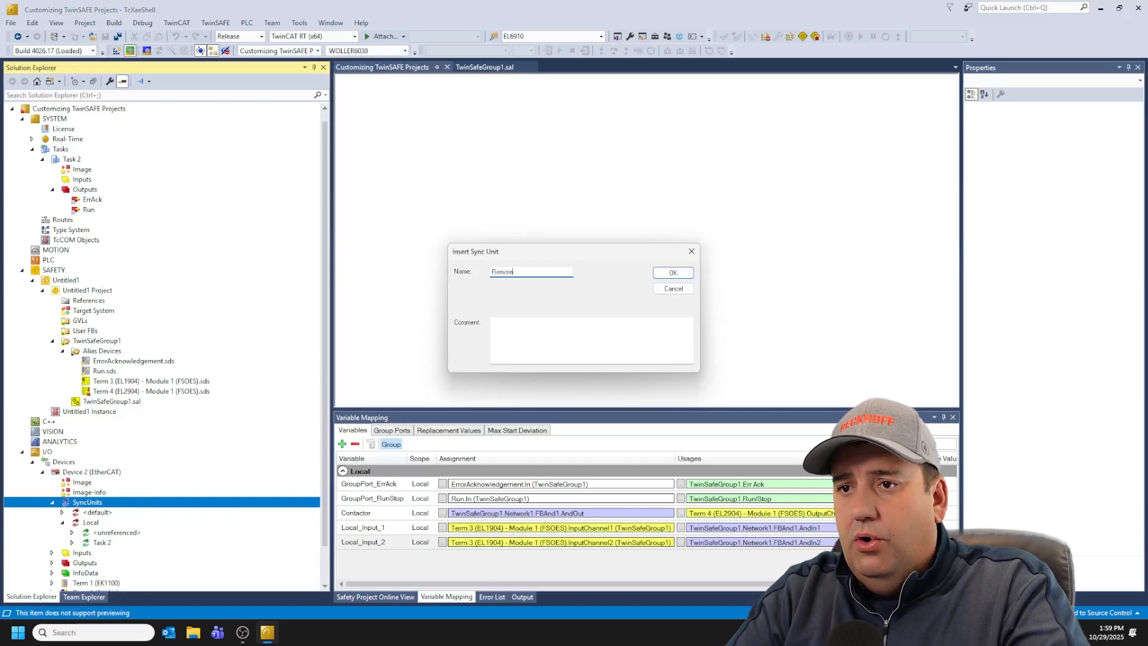
click(661, 278)
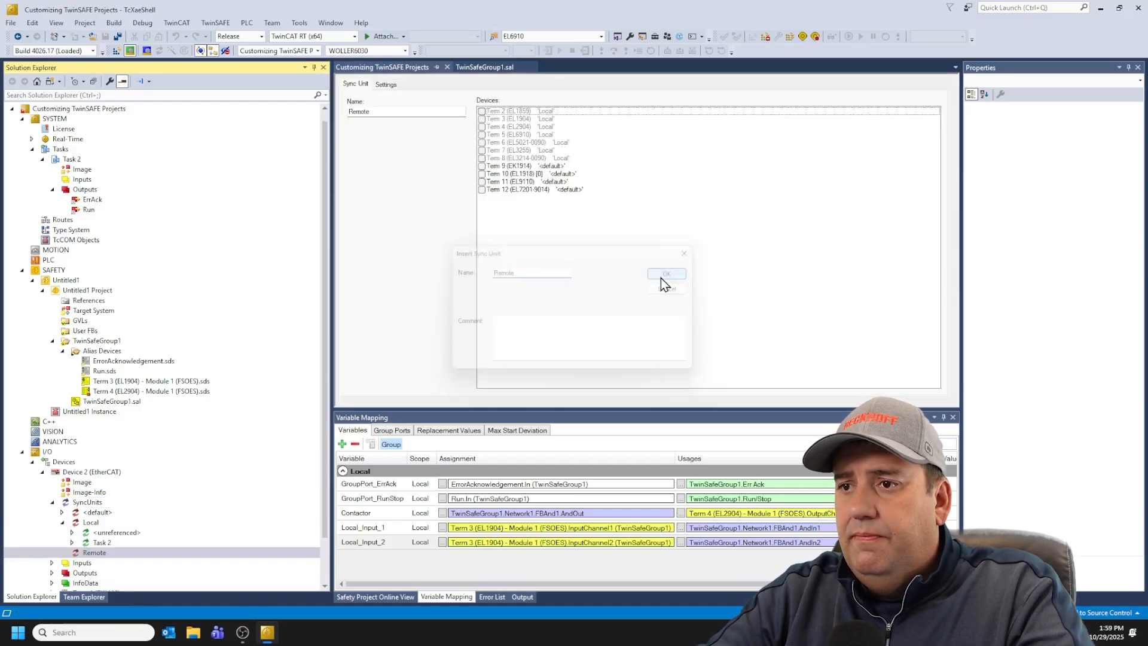
Step: Assign Term 9 through Term 12 to the Remote sync unit
click(482, 167)
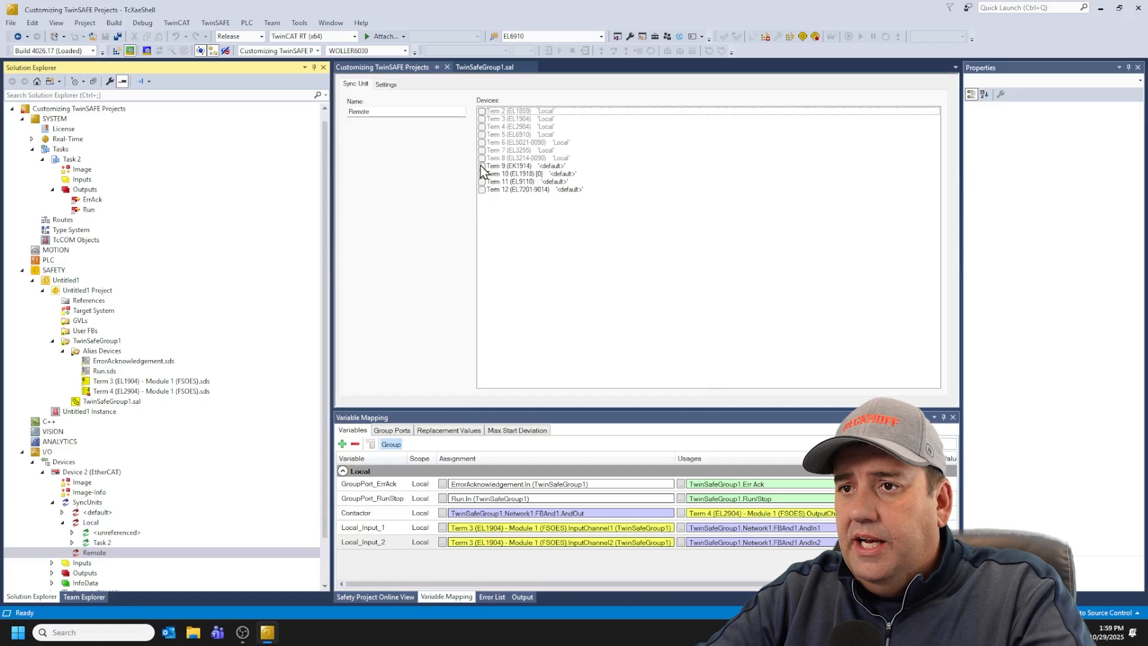
click(481, 174)
click(481, 182)
click(482, 190)
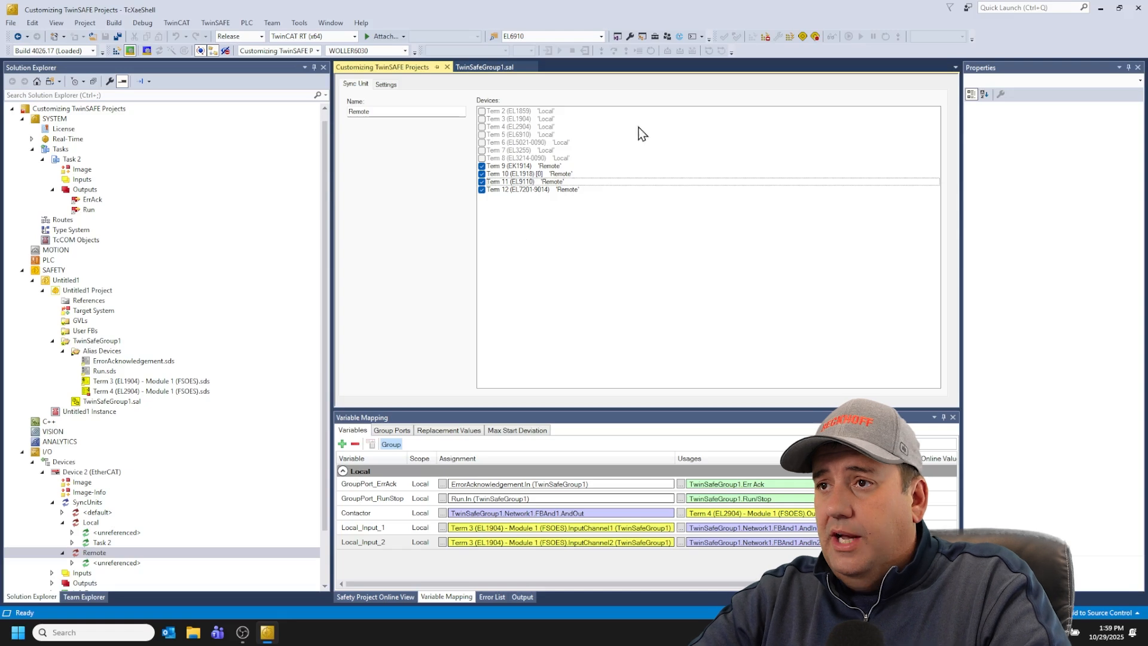
Step: Add a new TwinSafeGroup Preconfigured Inputs item named Remote to the Untitled1 safety project
click(85, 291)
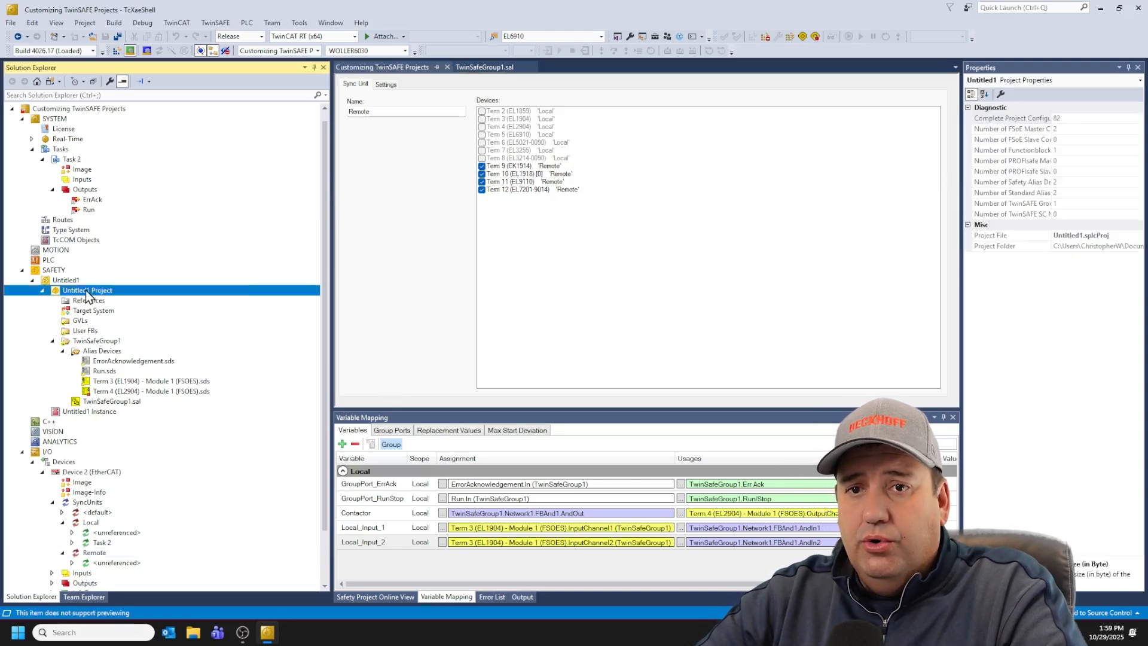
right_click(85, 291)
mouse_move(220, 336)
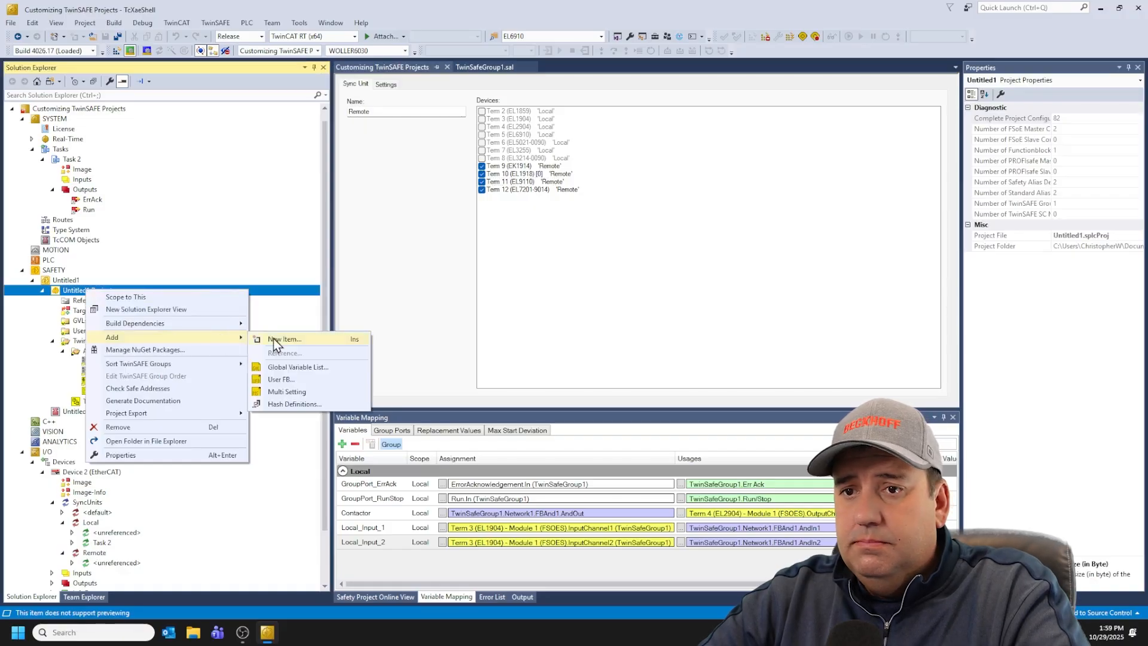
click(277, 339)
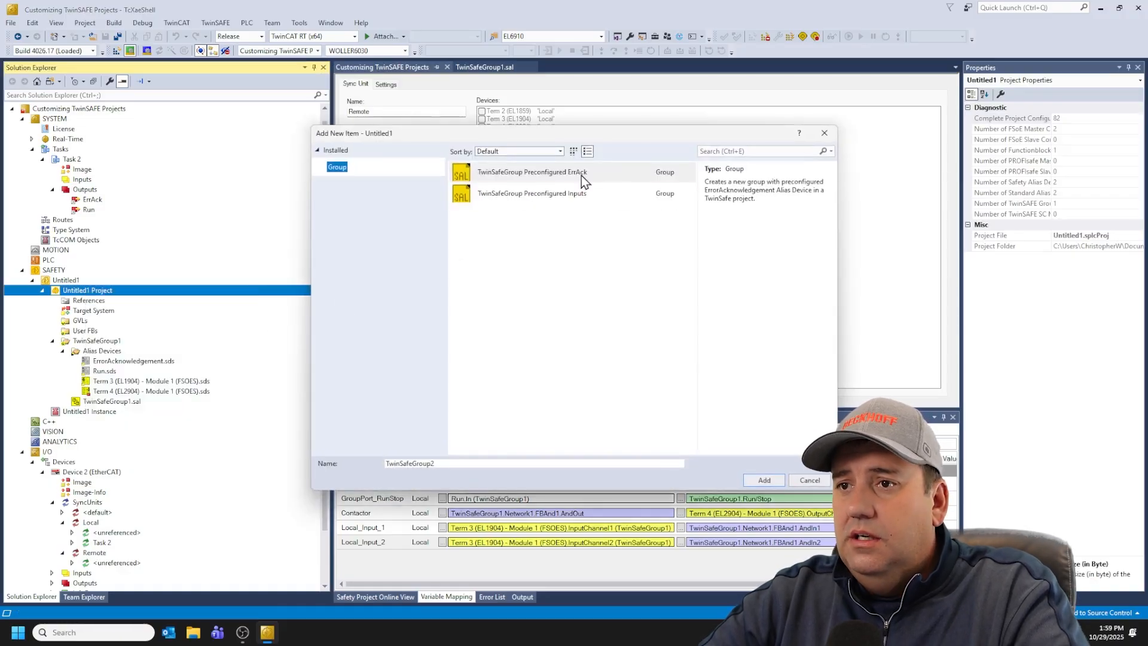
click(525, 193)
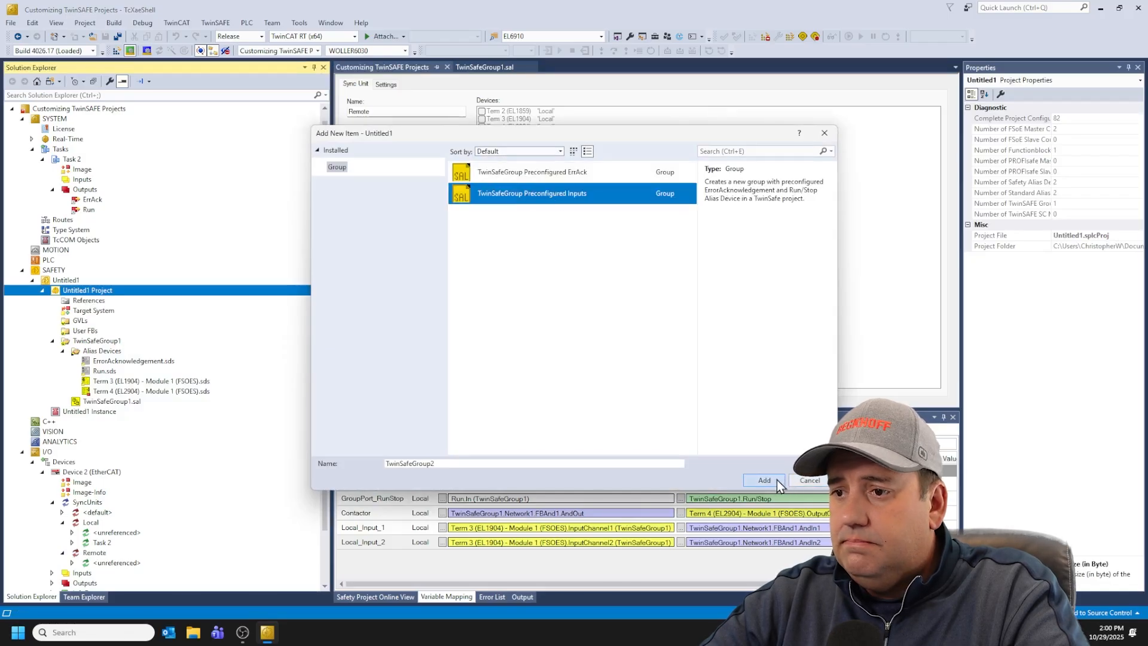
drag(437, 464, 341, 462)
text(Remote)
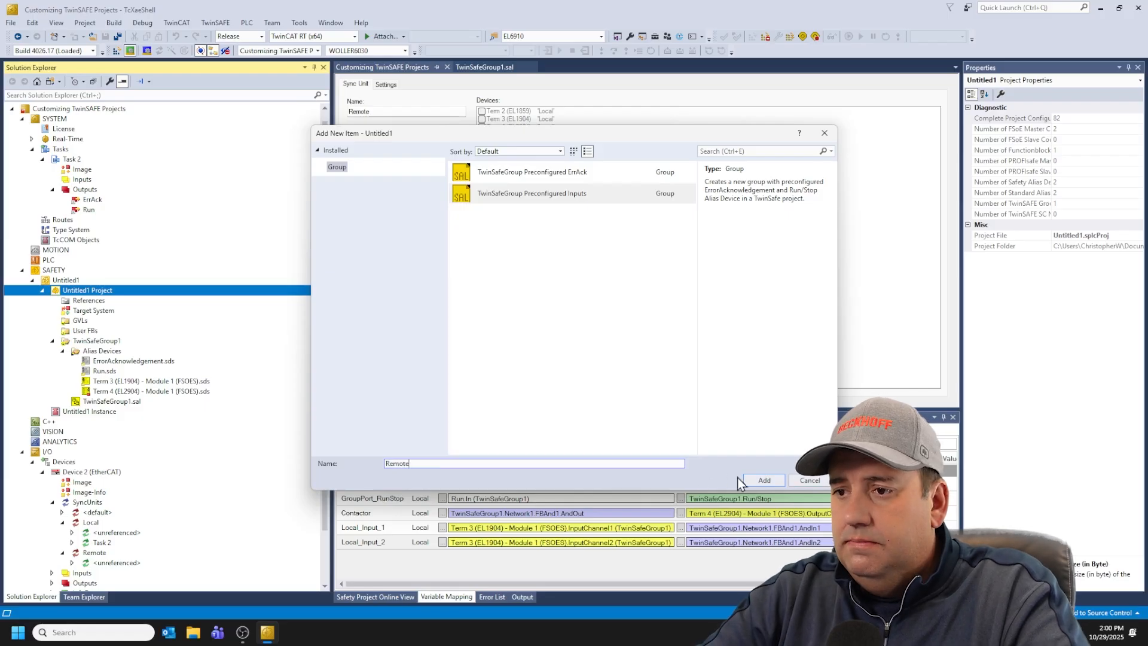
click(764, 481)
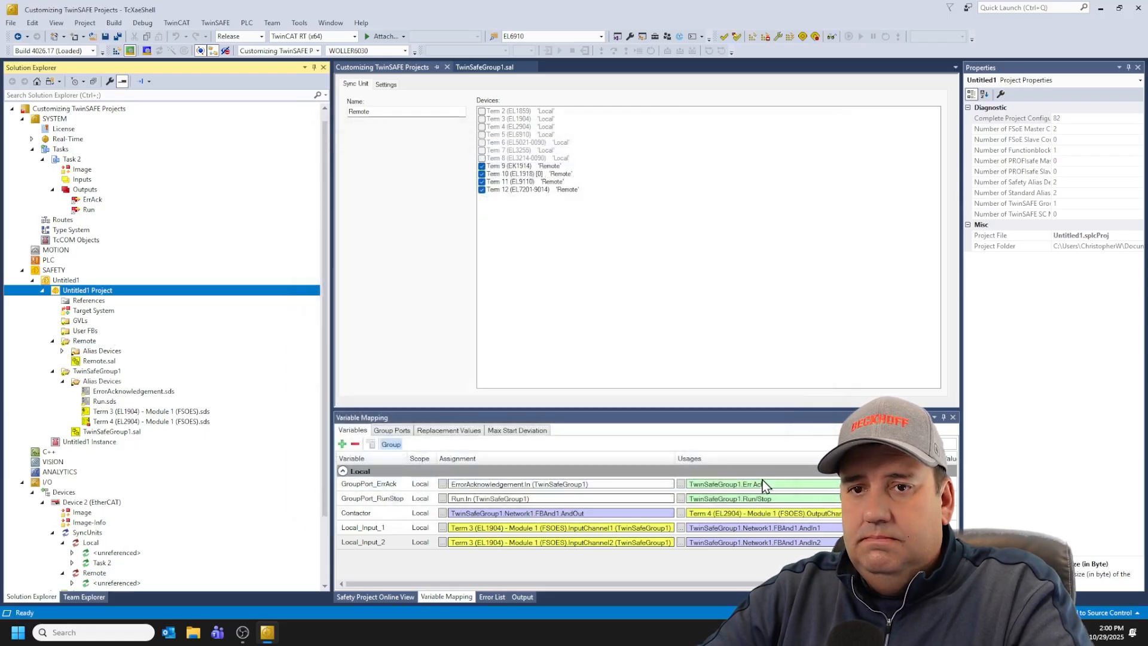
Step: Link the Remote group's ErrorAcknowledgement alias device to the Task 2 ErrAck output
click(62, 350)
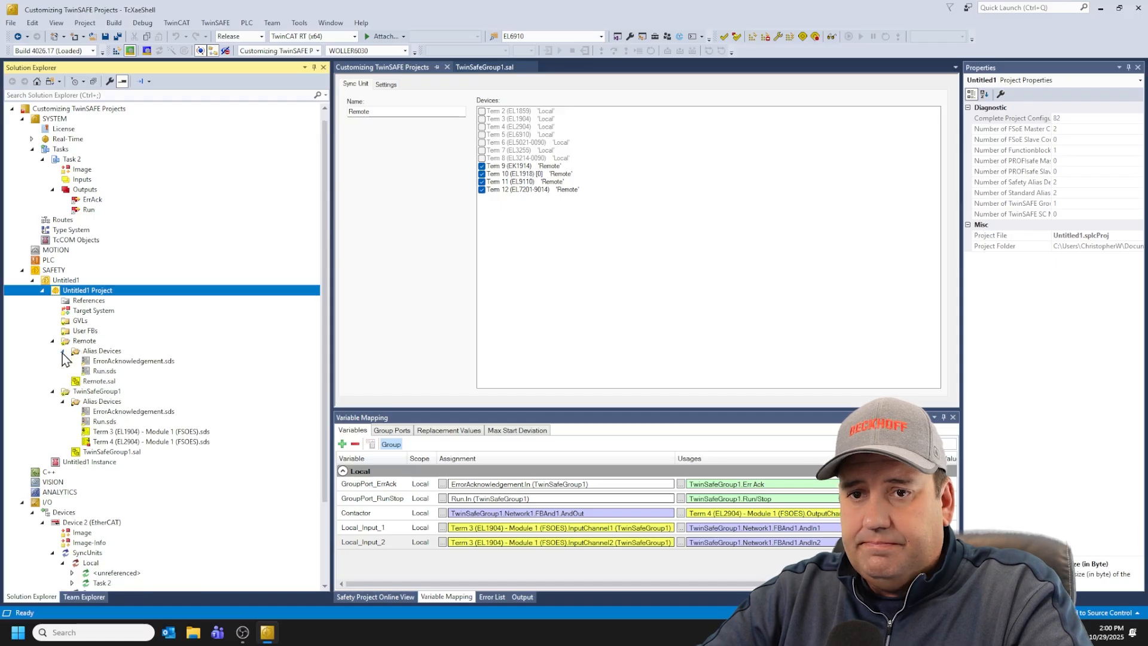
double_click(106, 363)
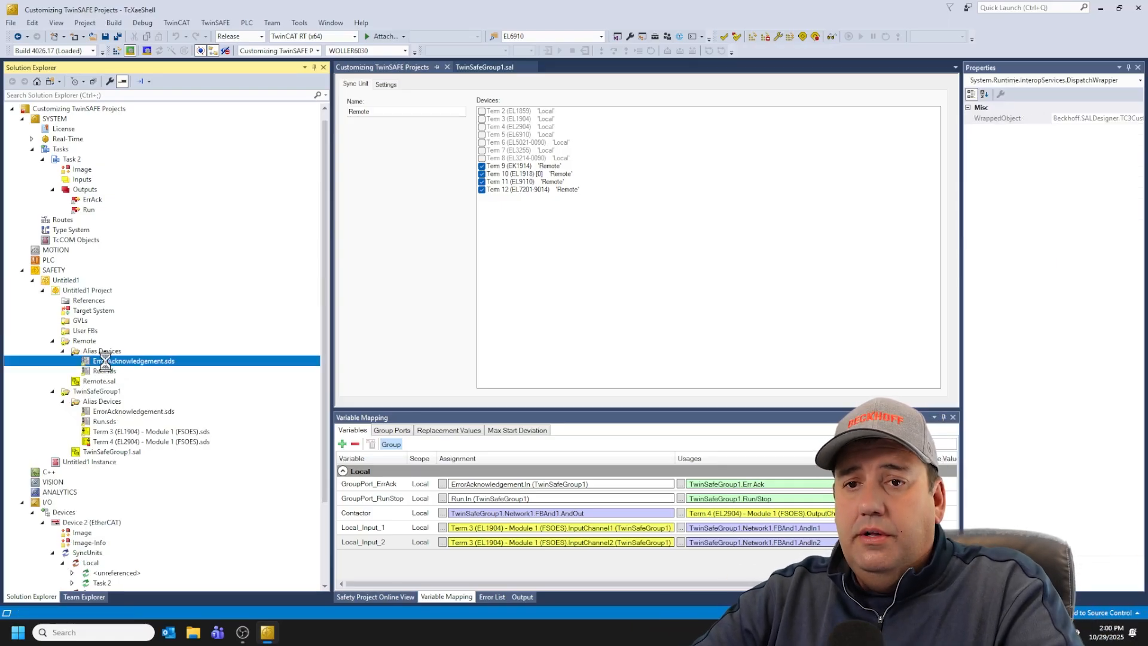
click(586, 128)
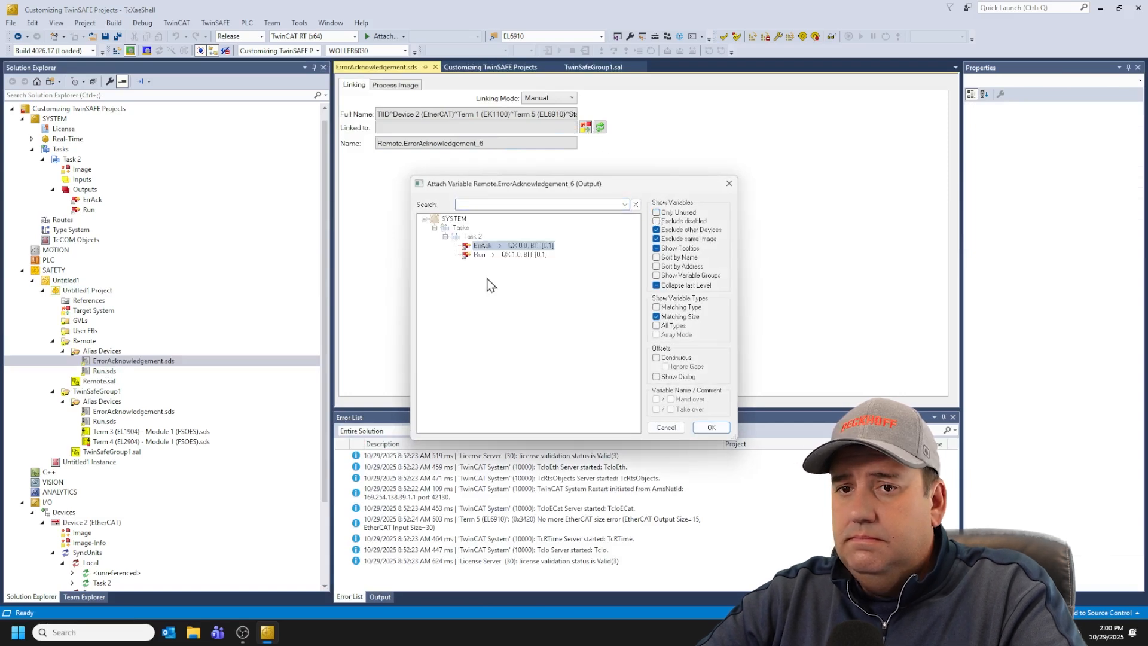
click(494, 246)
click(709, 428)
Step: Link the Remote group's Run alias device to the Task 2 Run output
double_click(111, 371)
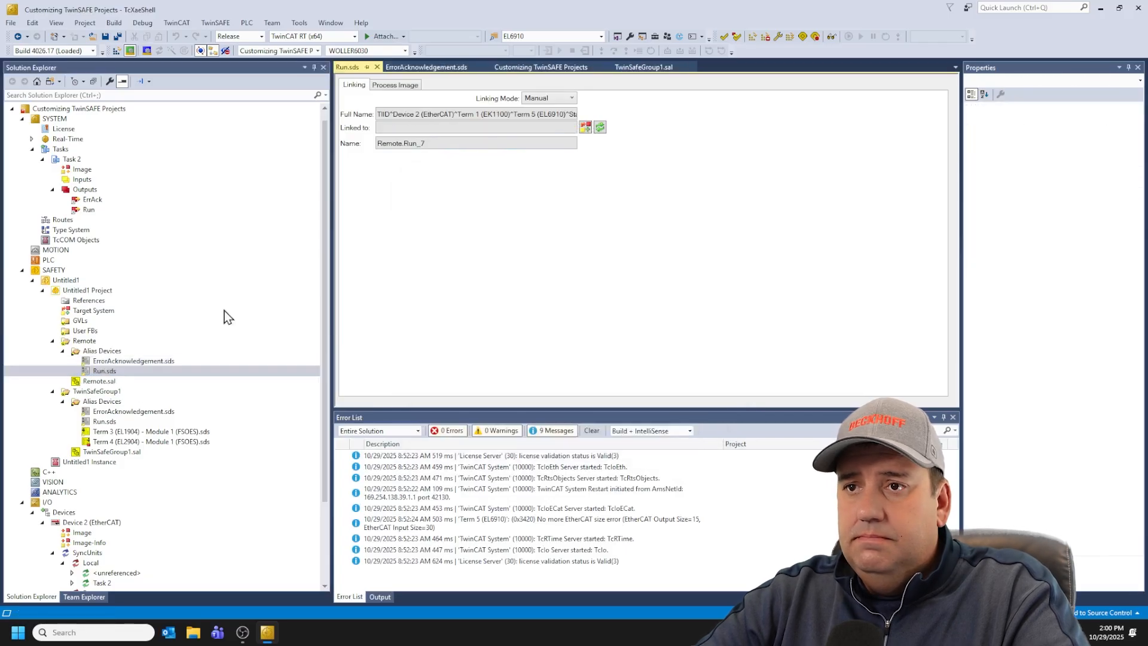
click(585, 128)
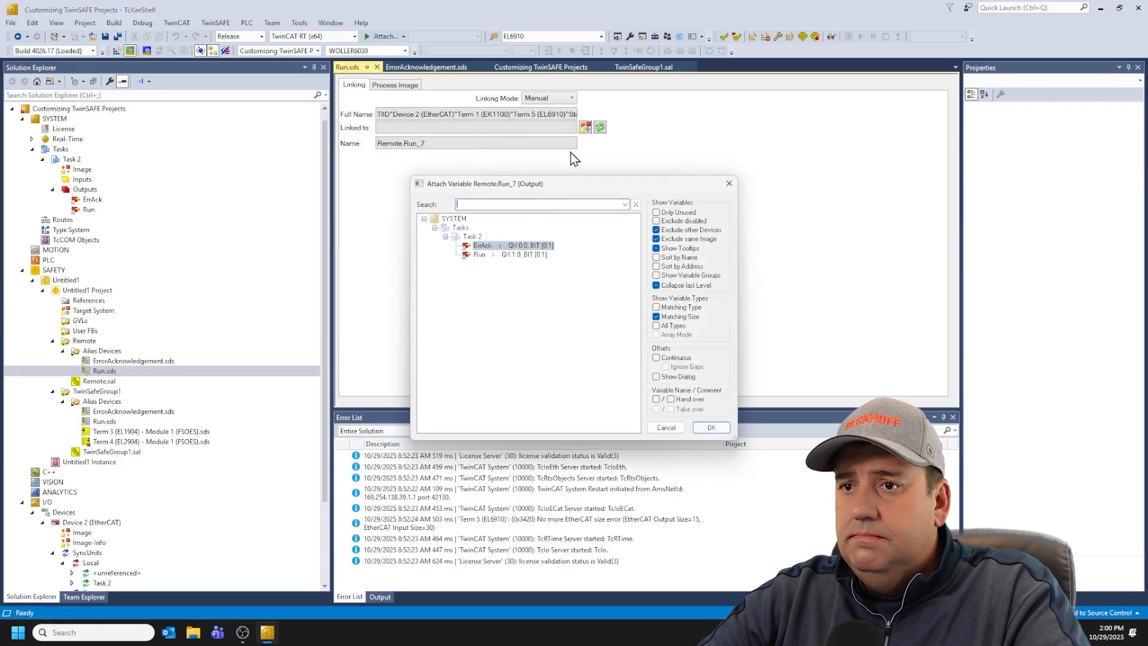
click(526, 254)
click(719, 428)
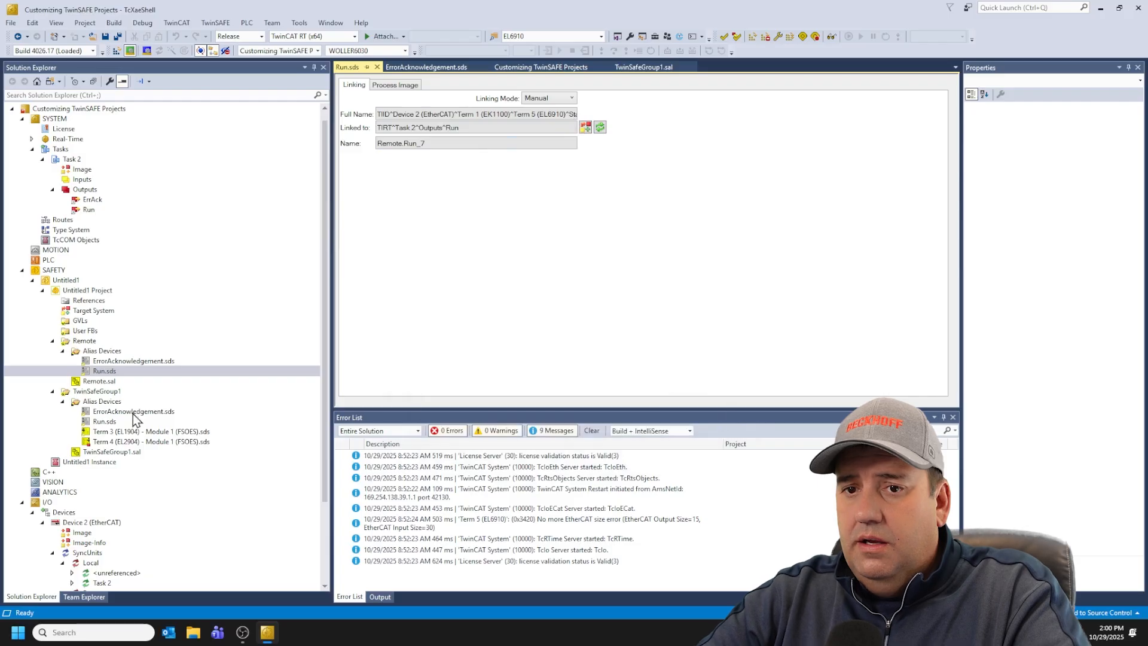
Step: Import Term 9 (EK1914) Module 1 (FSOE) from the I/O configuration as an alias device of the Remote group
right_click(109, 352)
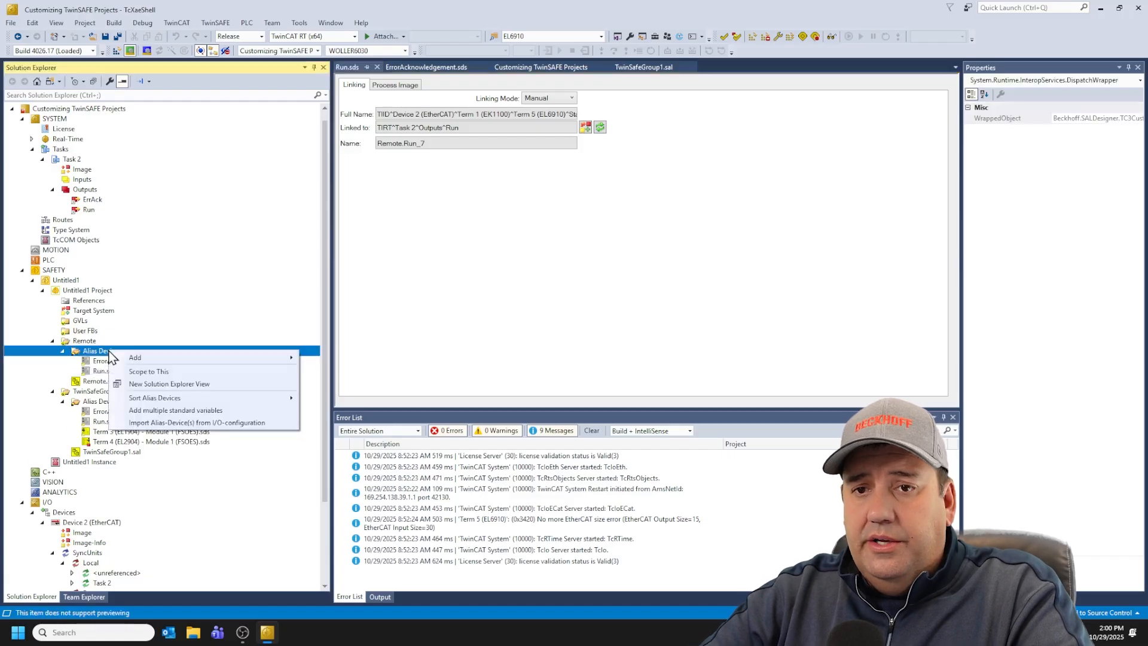
click(232, 423)
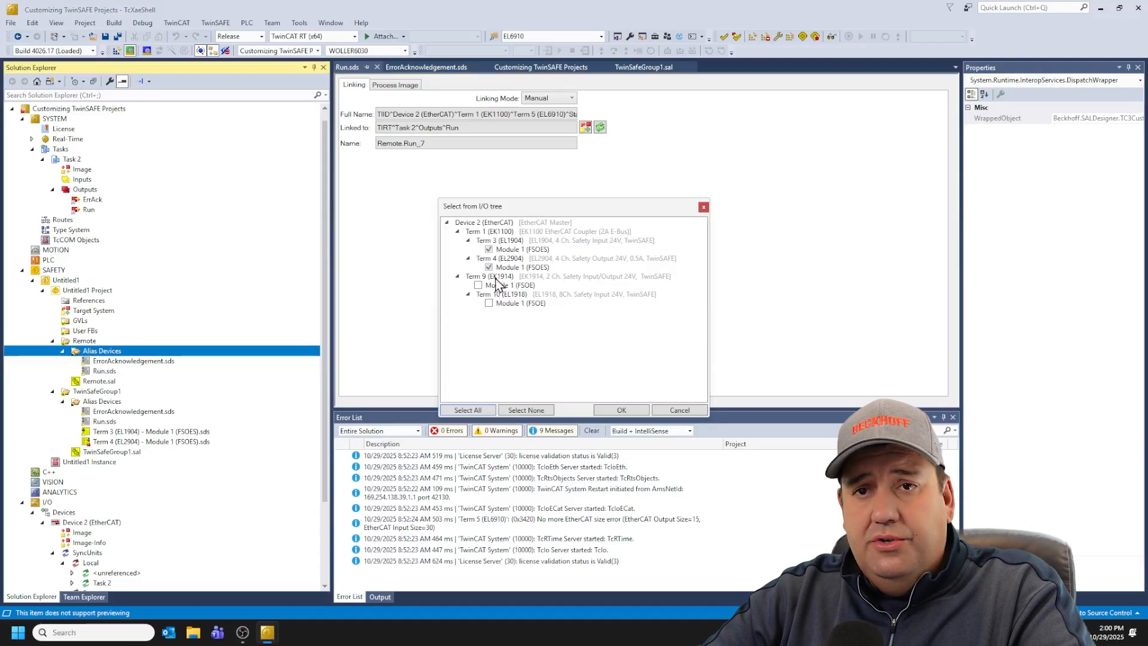
click(626, 410)
click(667, 371)
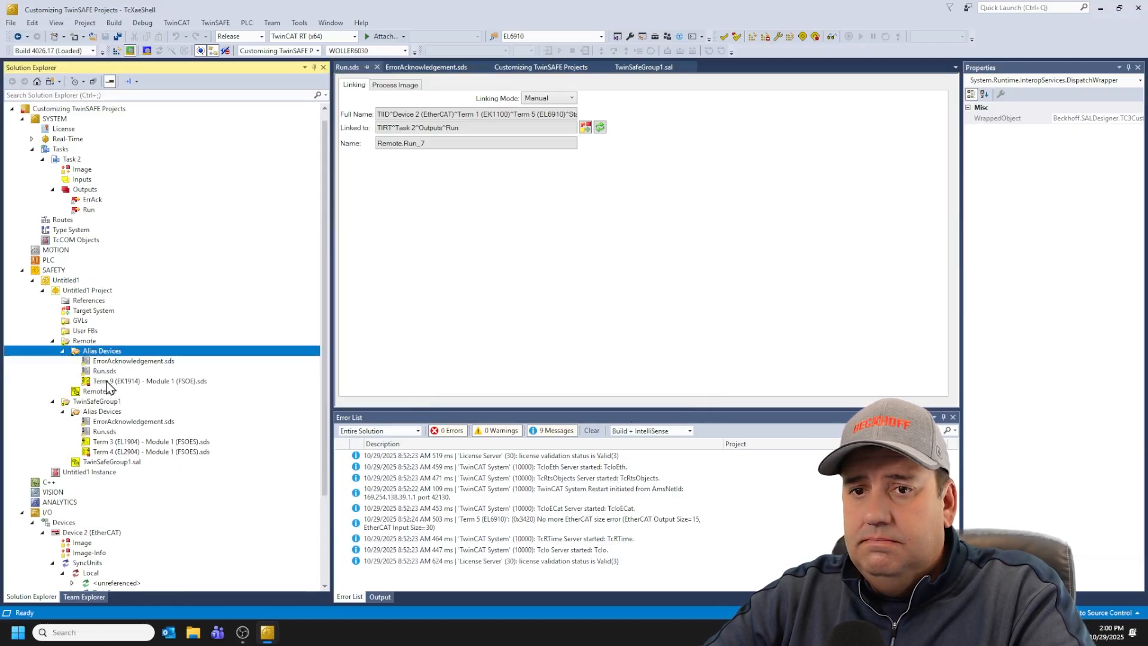
Step: Open the Remote group's Remote.sal worksheet and show the Toolbox of function blocks
double_click(103, 391)
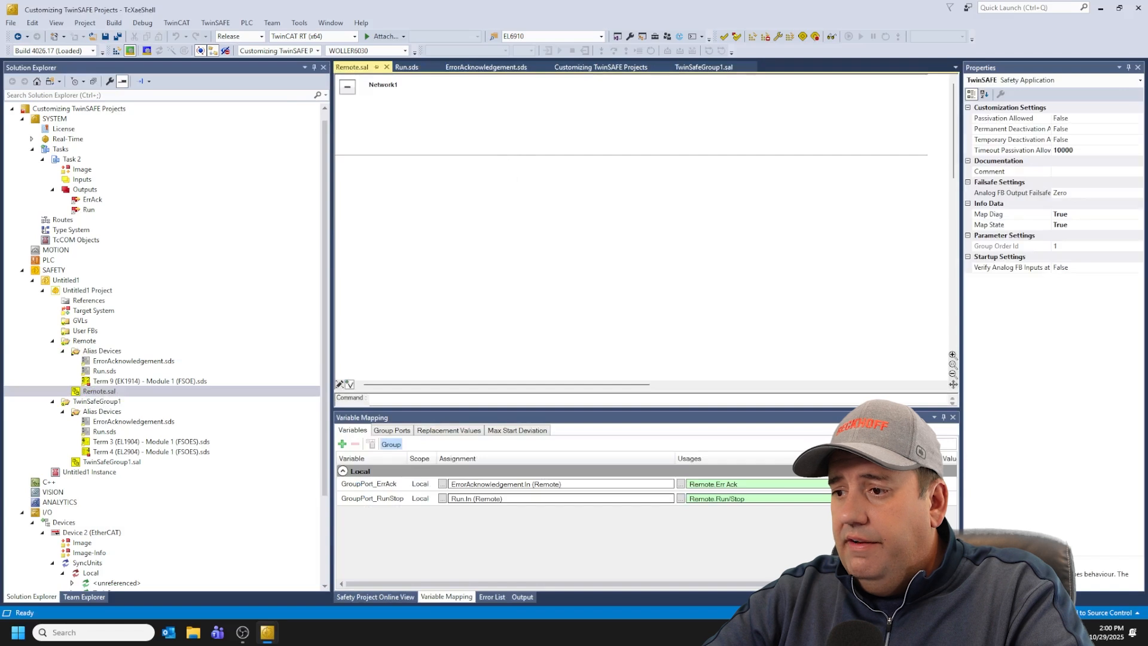
click(1011, 597)
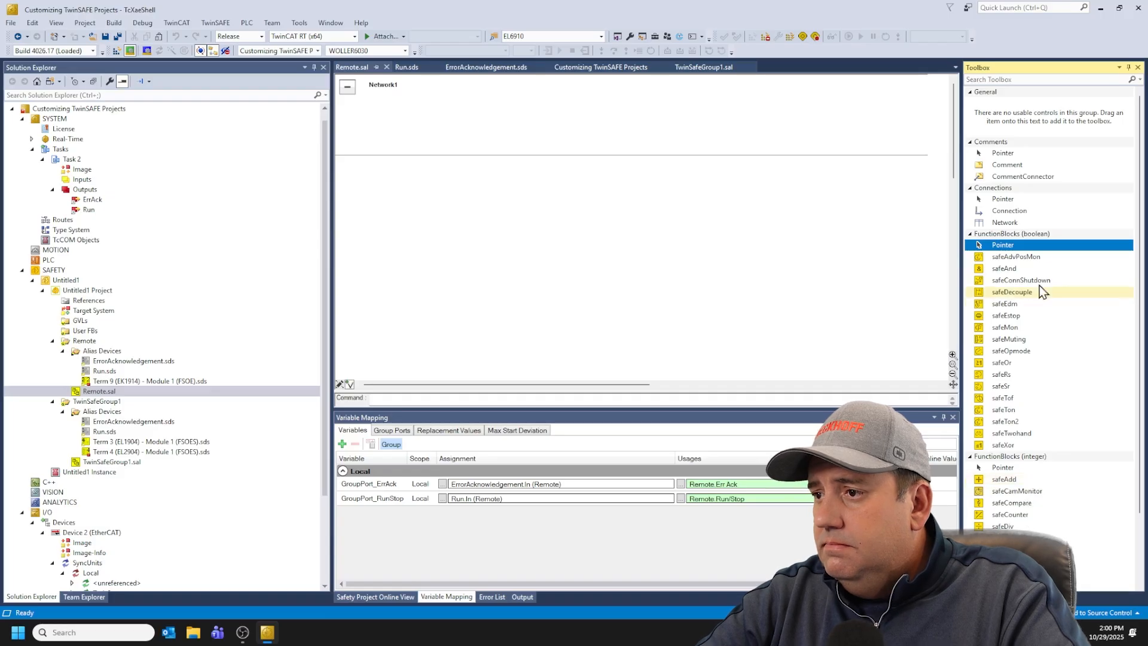
Step: Place a safeAnd block in Remote.sal's Network1 and create variables In1 and In2 on its AndIn1 and AndIn2 inputs
drag(1046, 269, 480, 128)
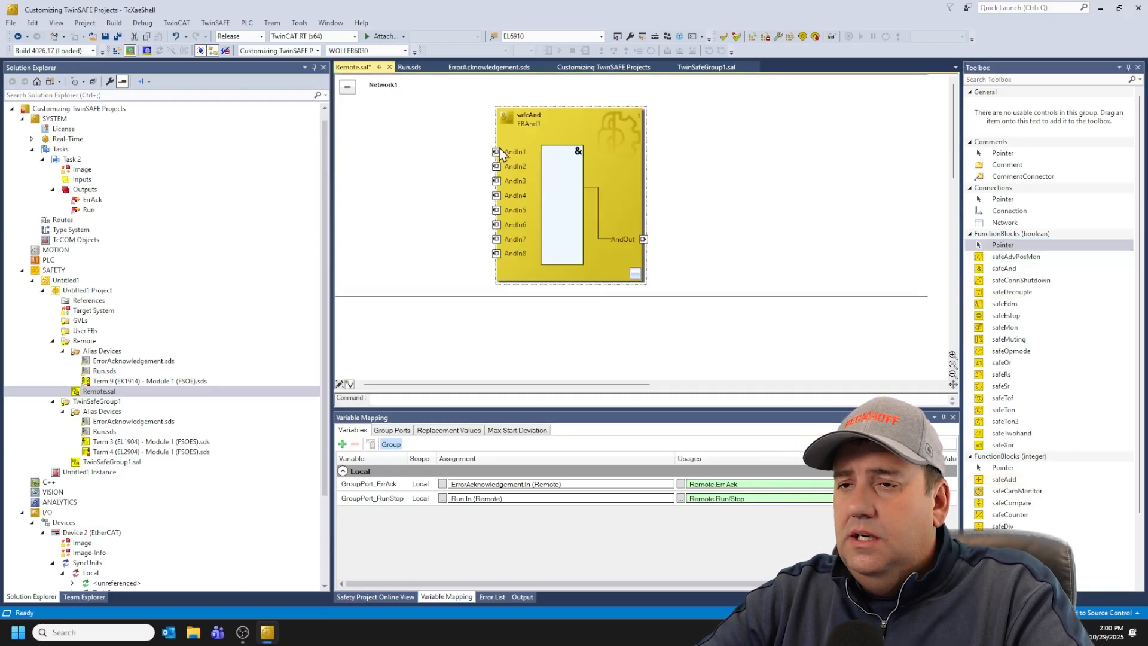
double_click(496, 151)
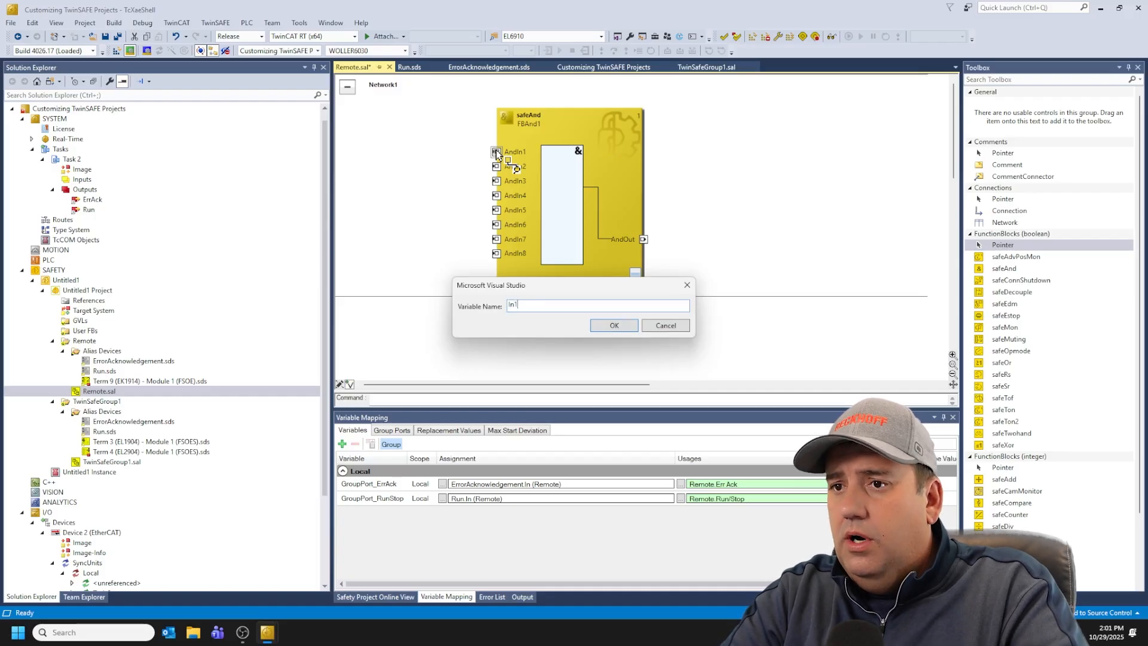
key(Return)
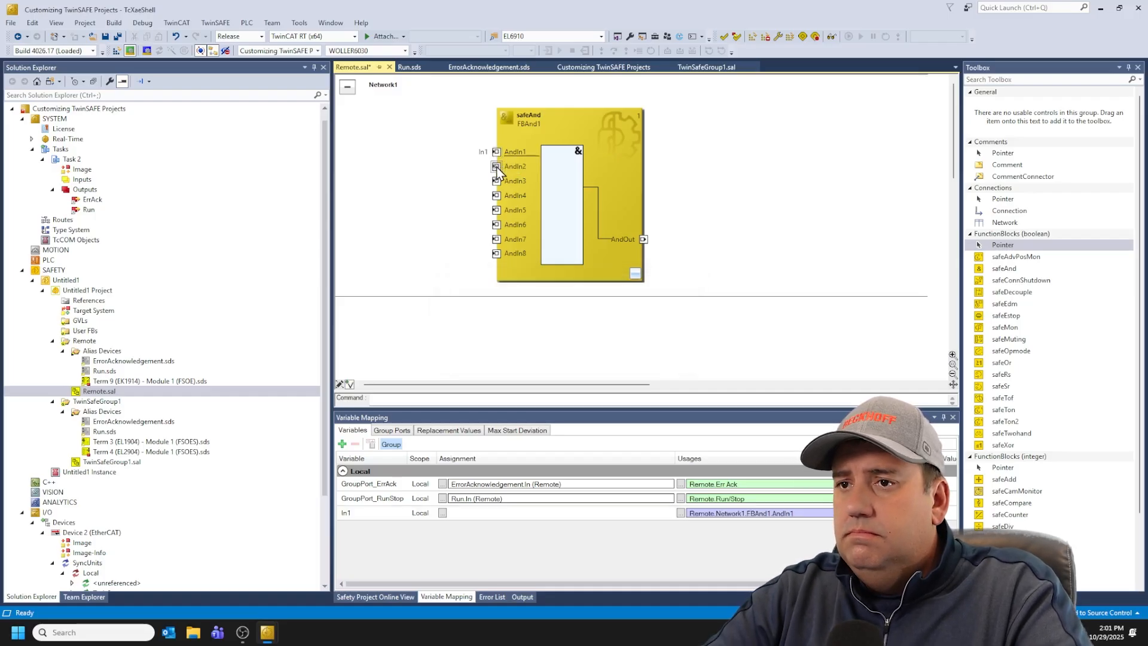
double_click(496, 168)
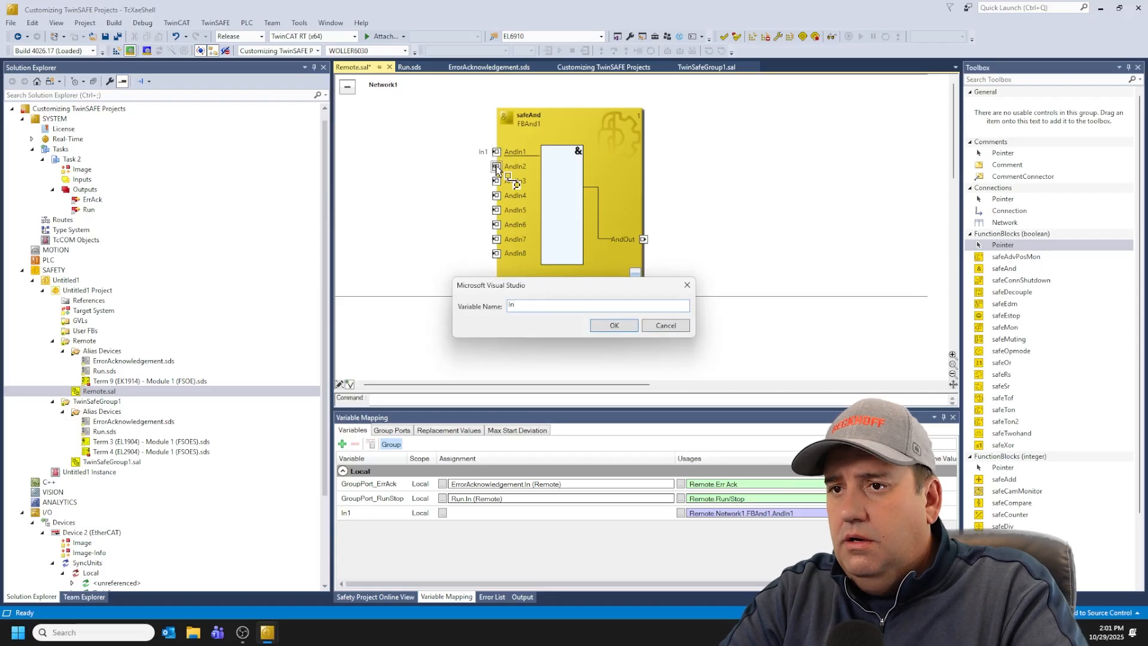
key(Return)
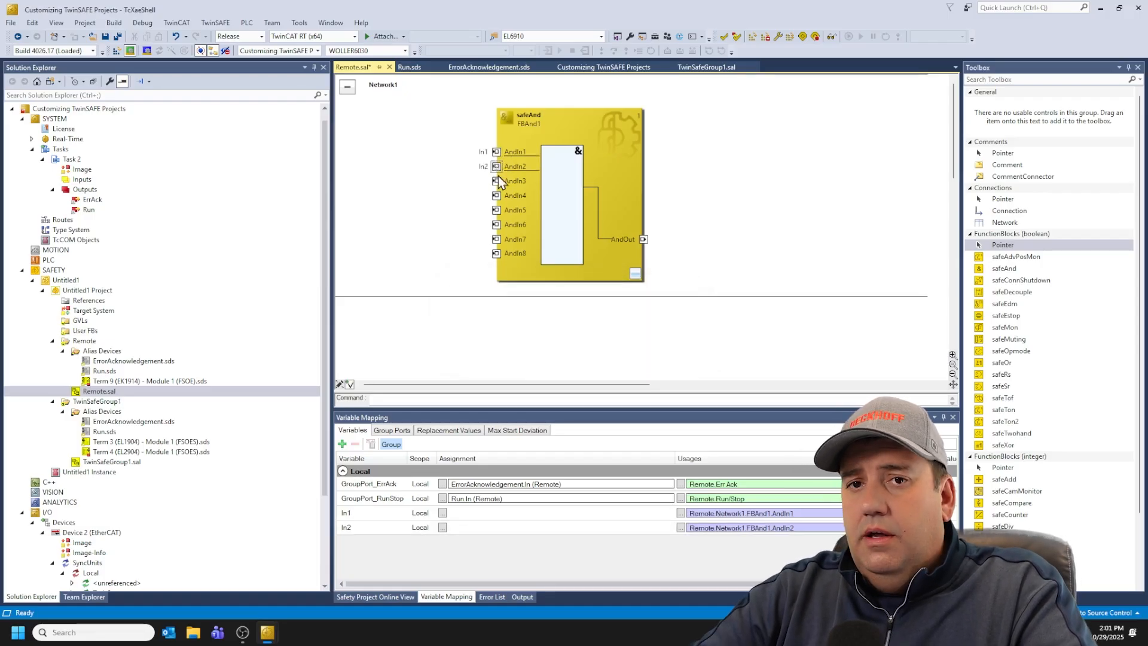
Step: Map the safeAnd AndOut output to AndIn3 of FBAnd1 in TwinSafeGroup1's Network1
double_click(645, 239)
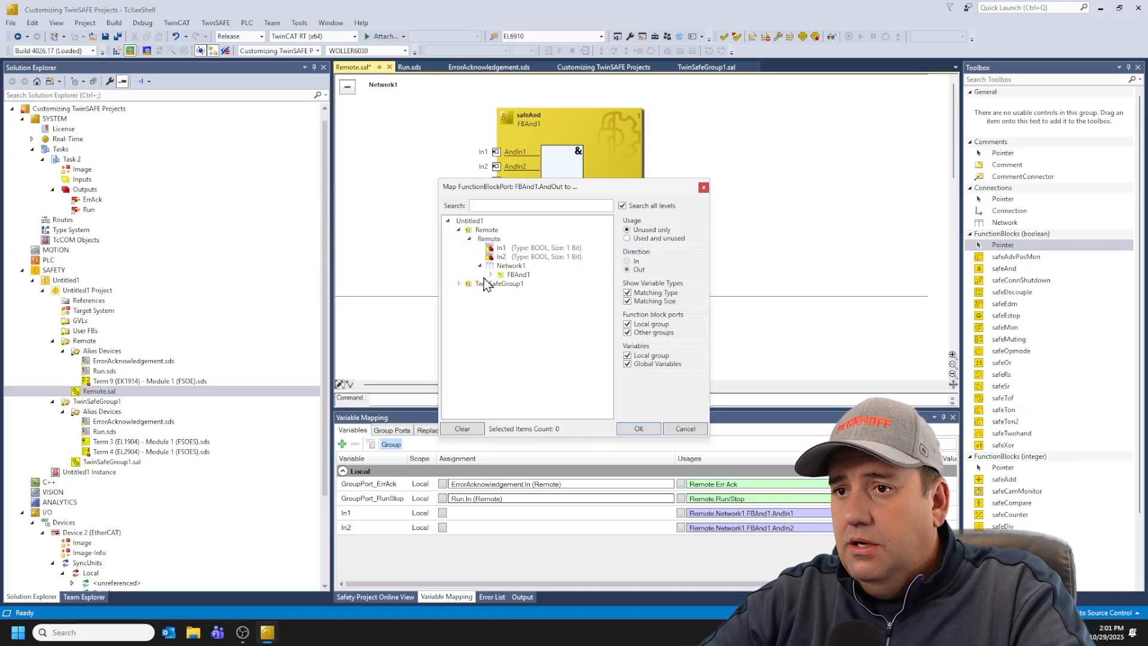
click(458, 283)
click(470, 292)
click(481, 301)
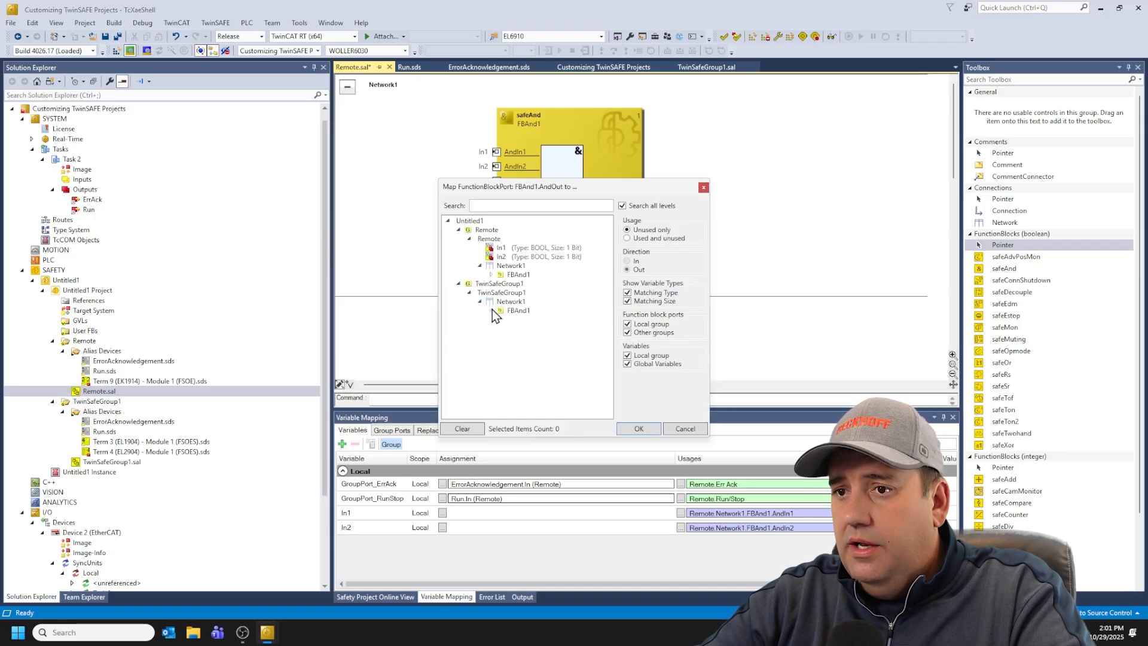
click(491, 310)
click(525, 322)
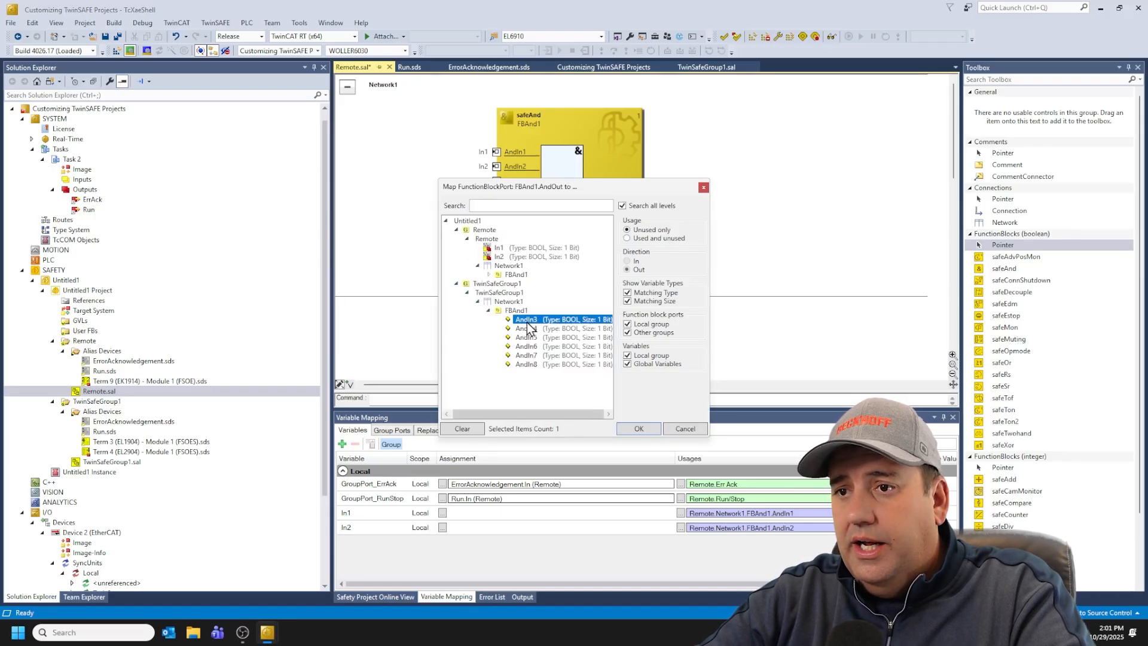
click(638, 428)
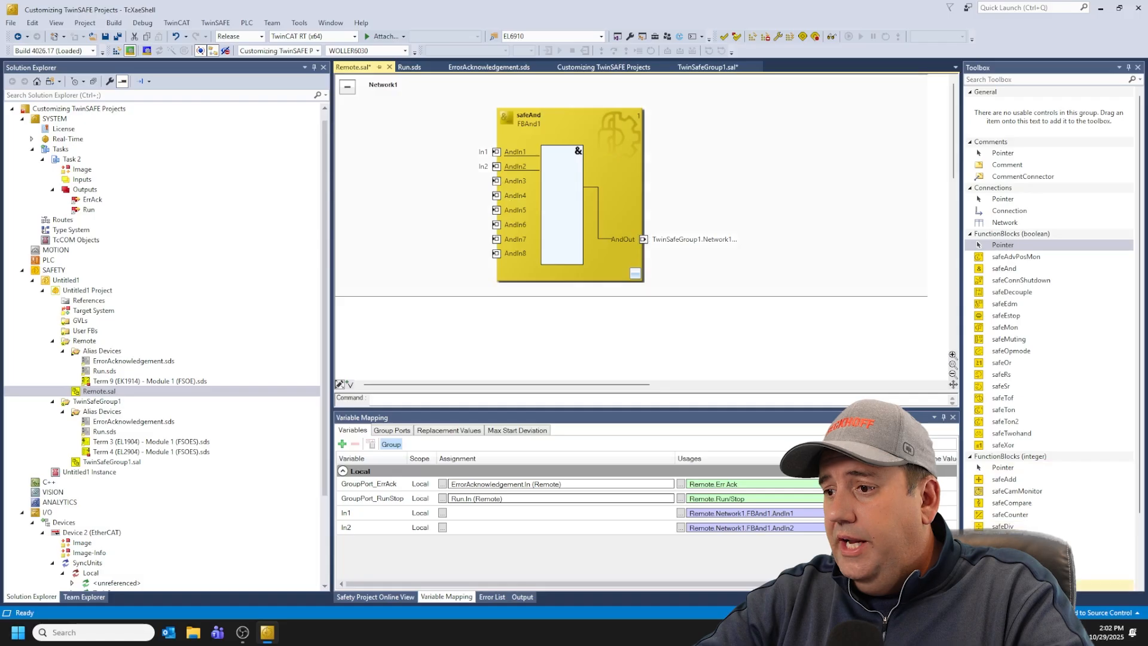
Step: Set the Remote network's Permanent Deactivation Allowed property to True
click(982, 596)
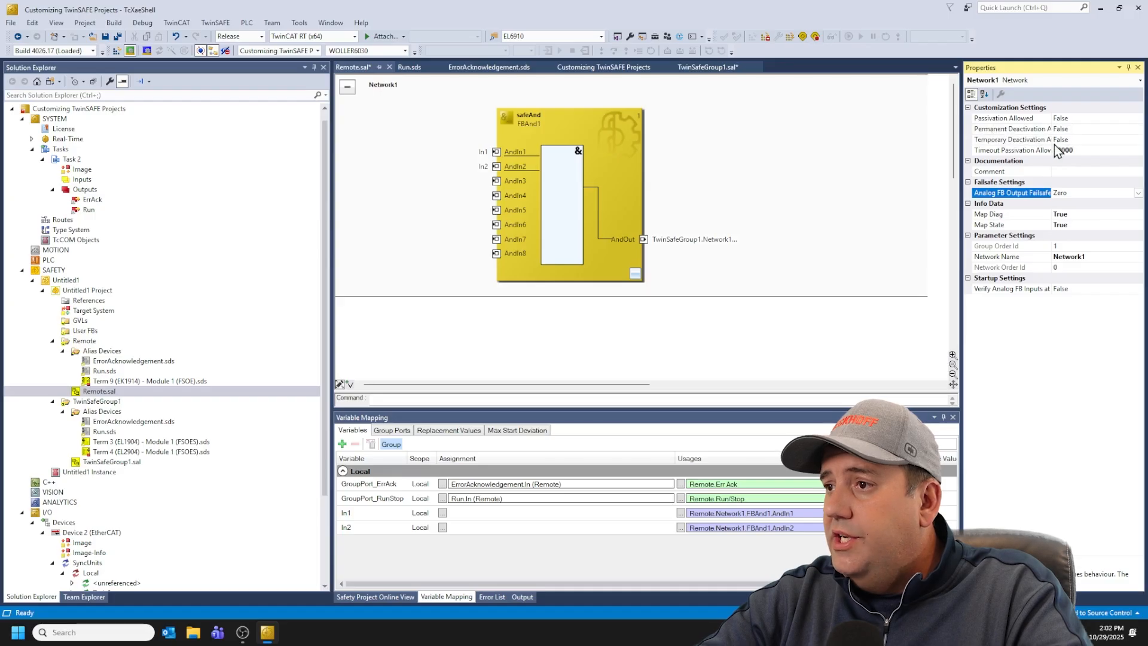
click(1099, 131)
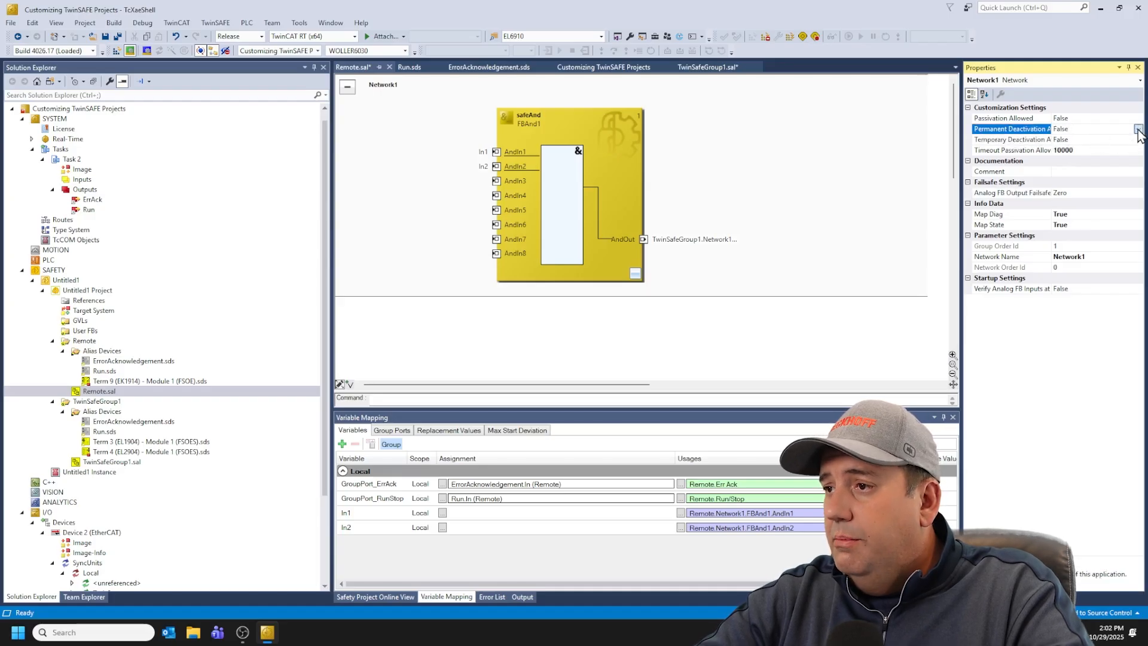
click(1137, 129)
click(1102, 139)
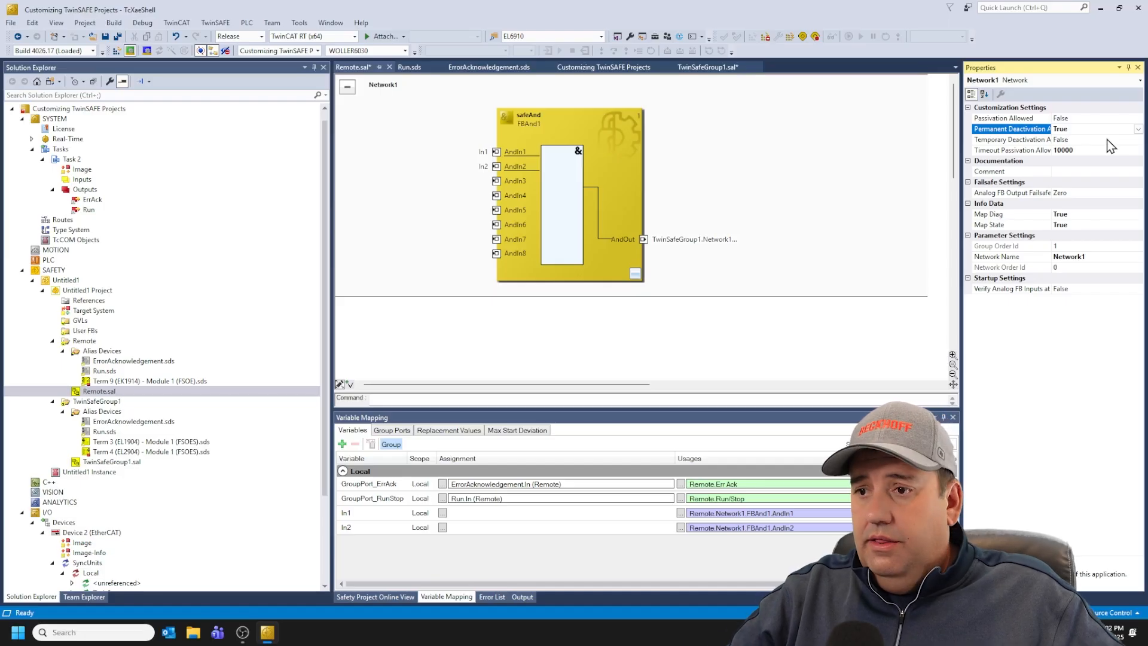
click(789, 277)
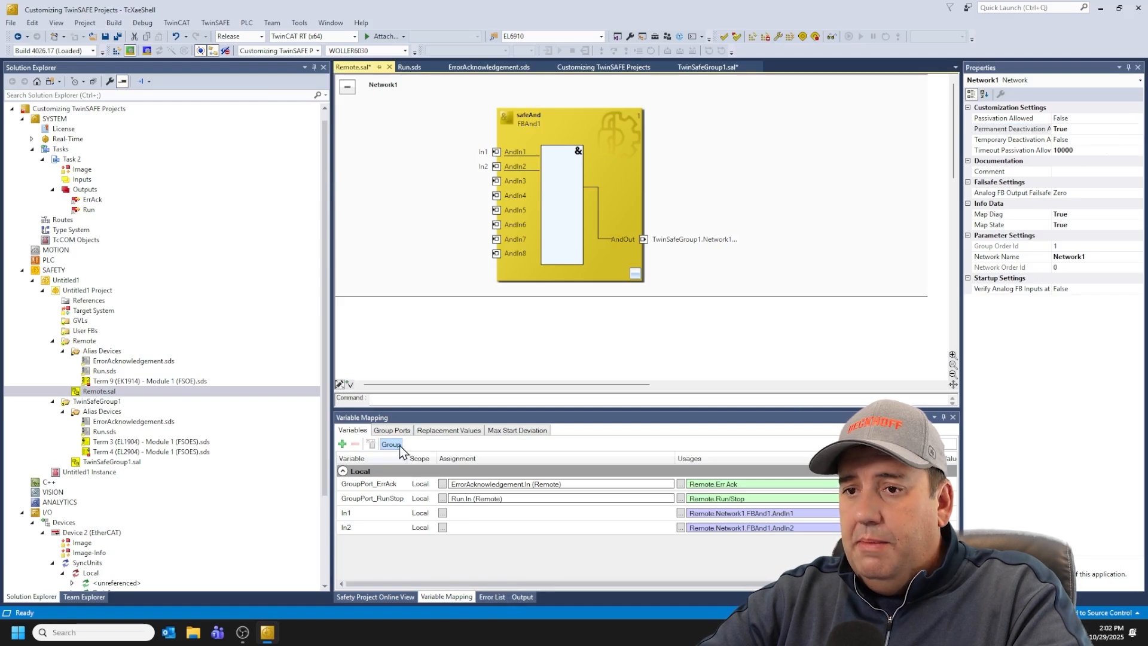
Step: Assign In1 and In2 to InputChannel1 and InputChannel2 of Term 9 (EK1914) Module 1 (FSOE)
click(442, 513)
click(546, 266)
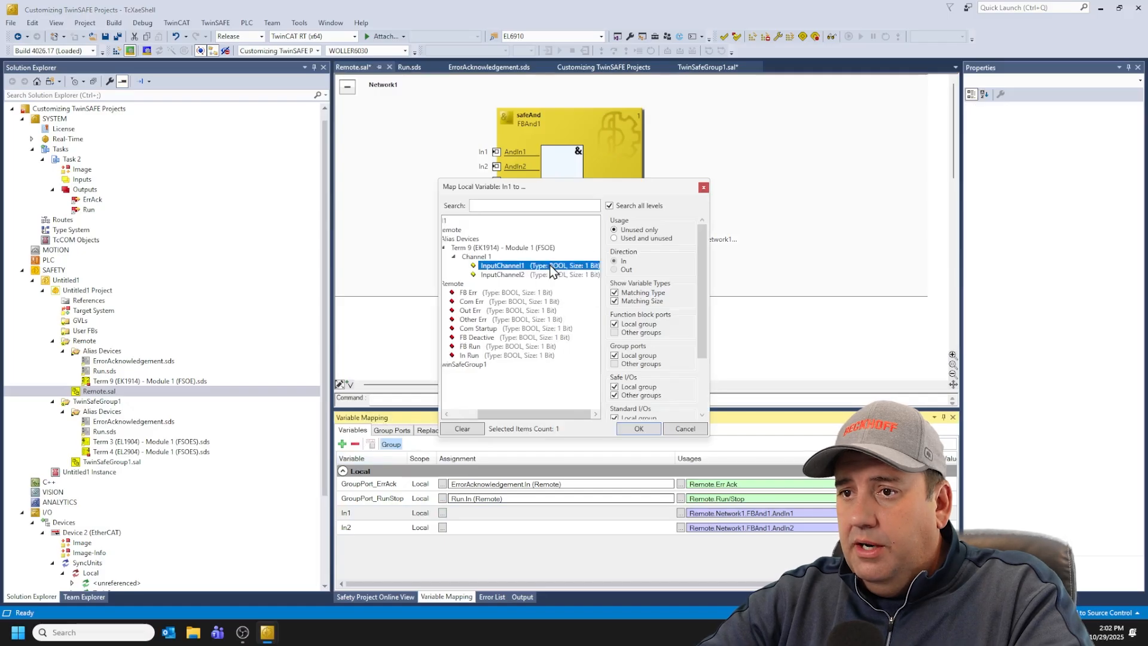
click(632, 426)
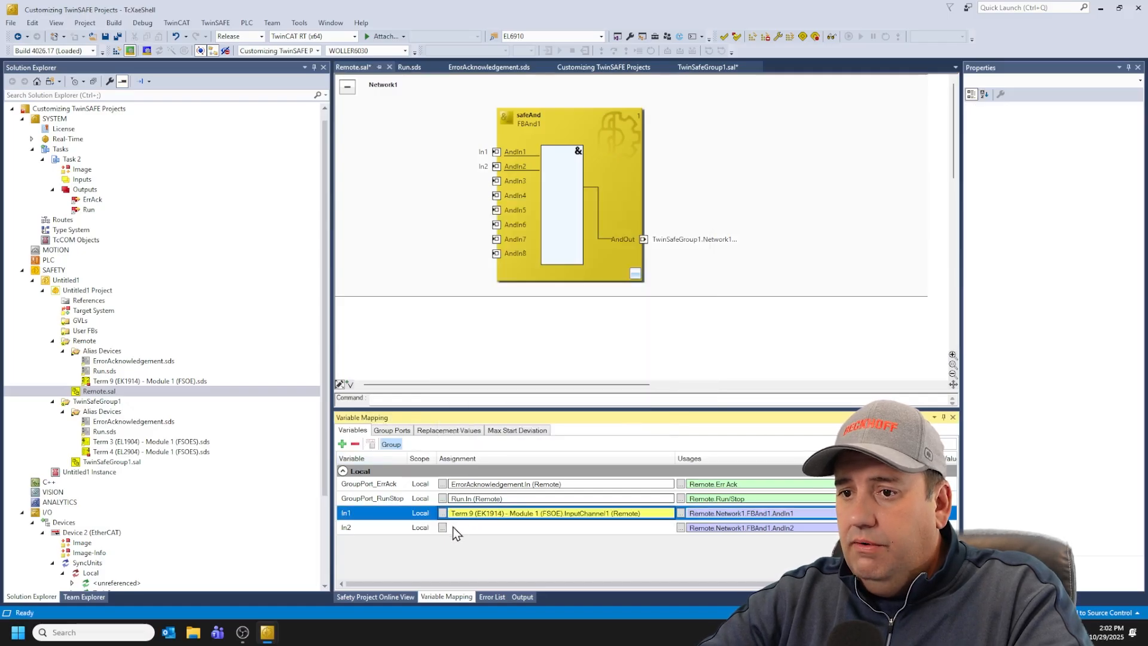
click(442, 527)
click(530, 266)
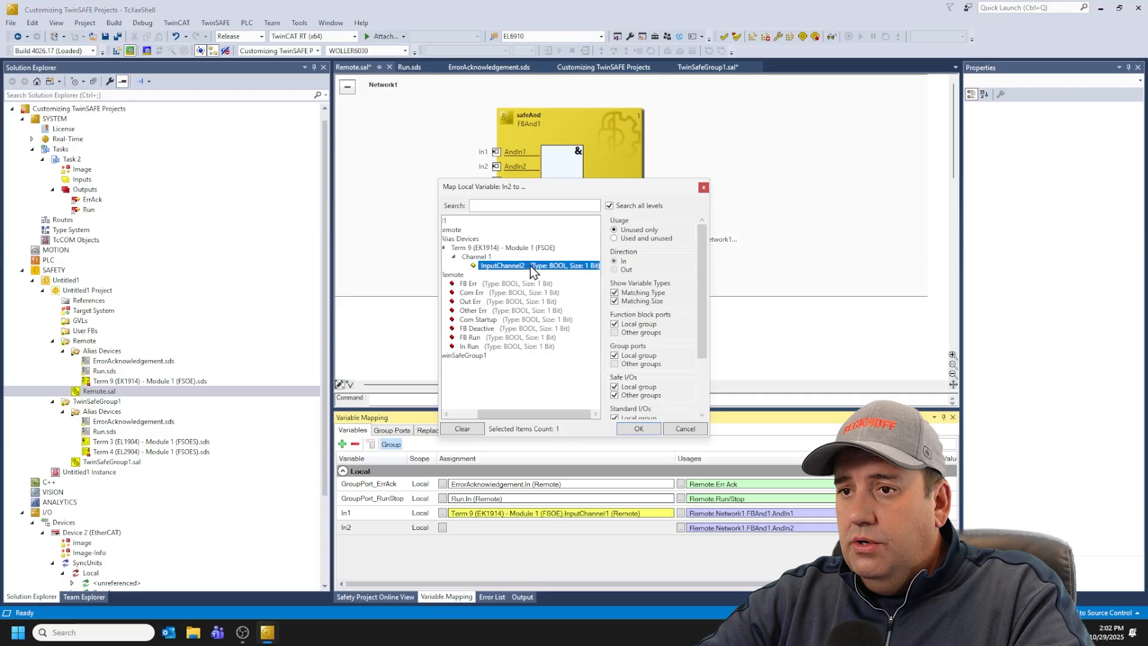
click(639, 428)
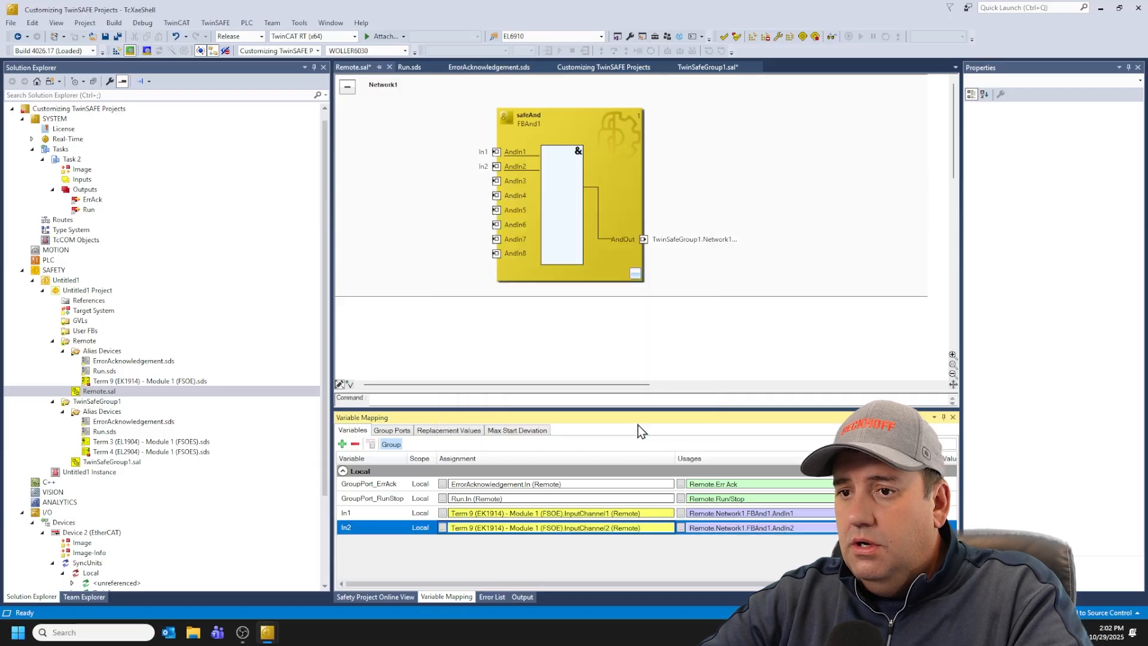
Step: Set the replacement value of FBAnd1's AndOut port to True
click(441, 430)
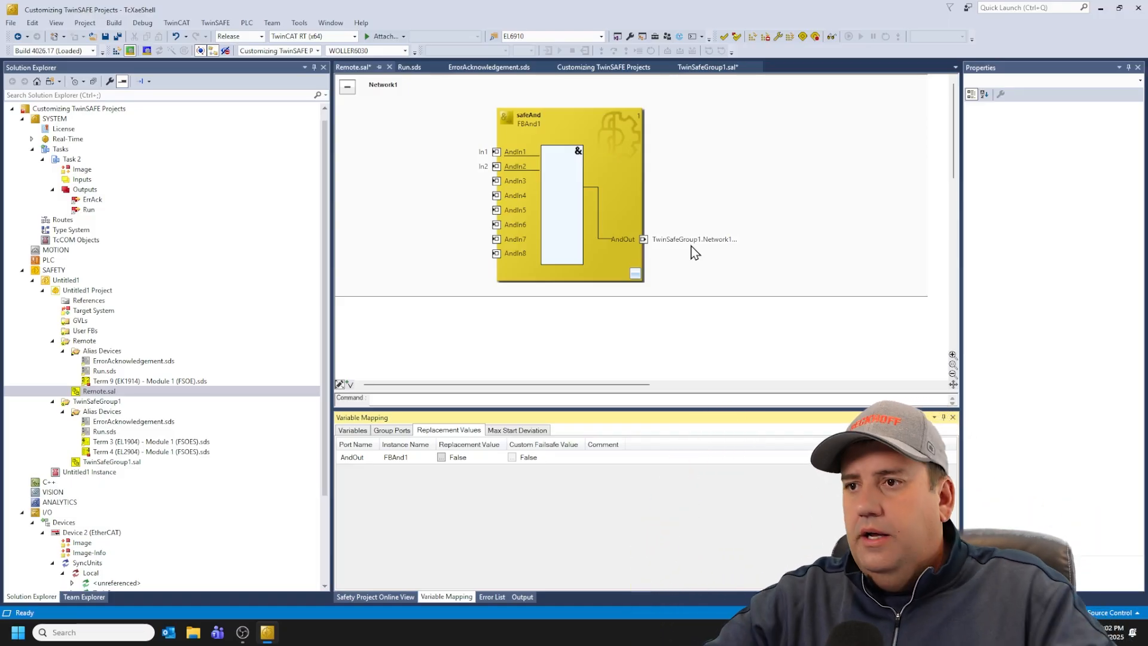
click(441, 457)
click(576, 304)
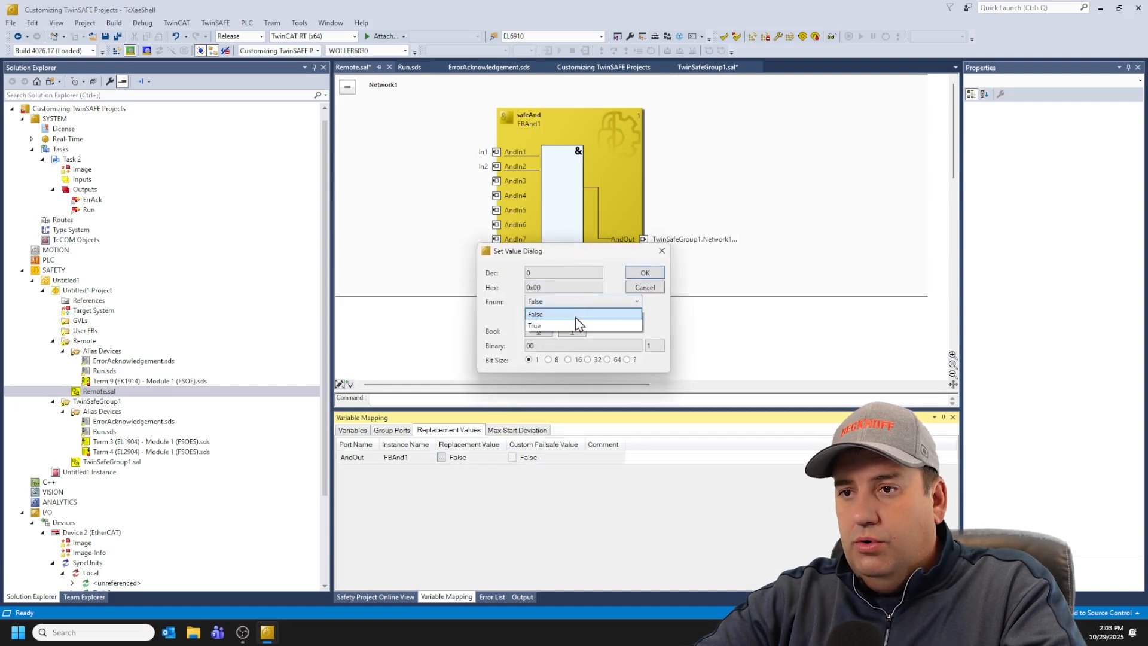
click(574, 326)
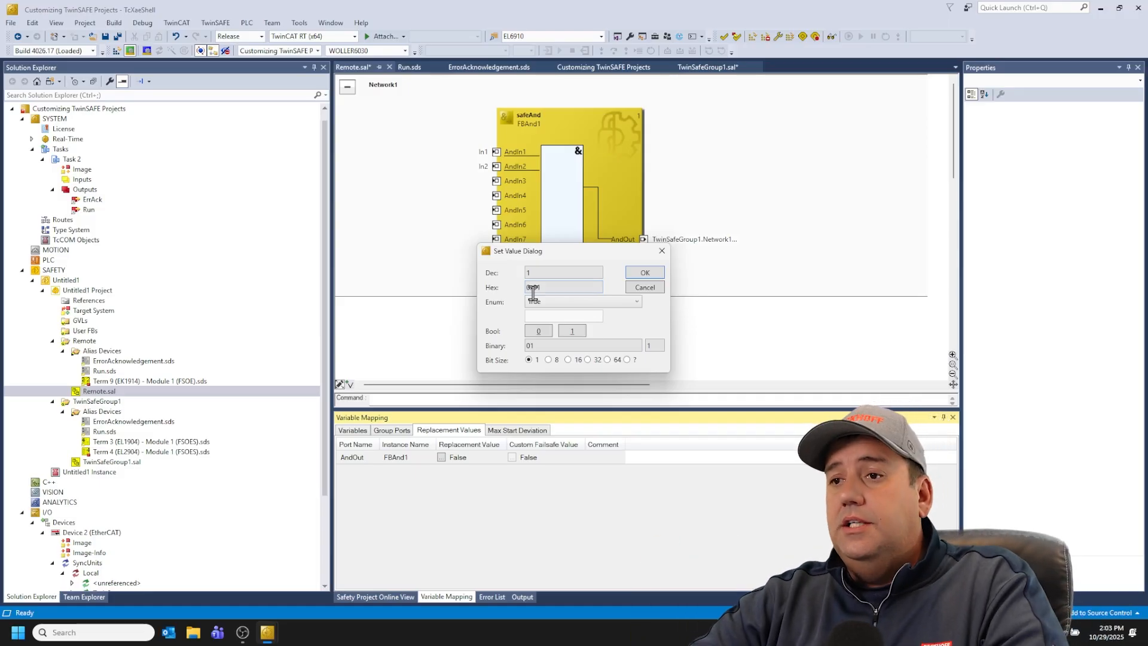
click(645, 272)
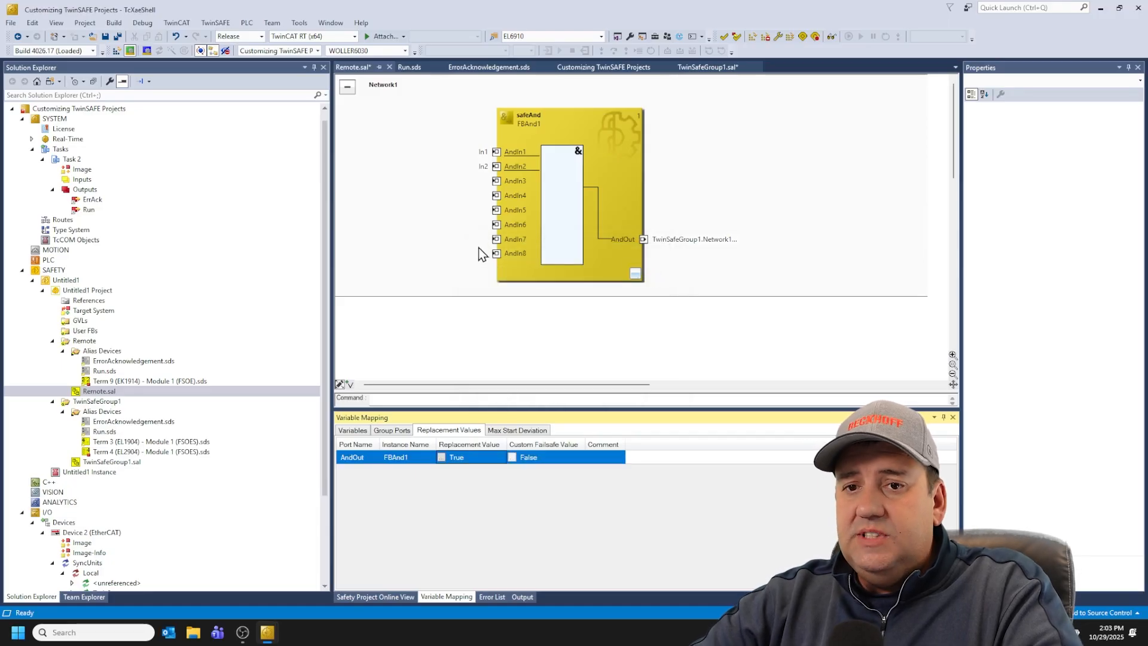
Step: Open TwinSafeGroup1.sal and start a safety multi-download with username Administrator and the account password, verifying the project's serial number
double_click(124, 461)
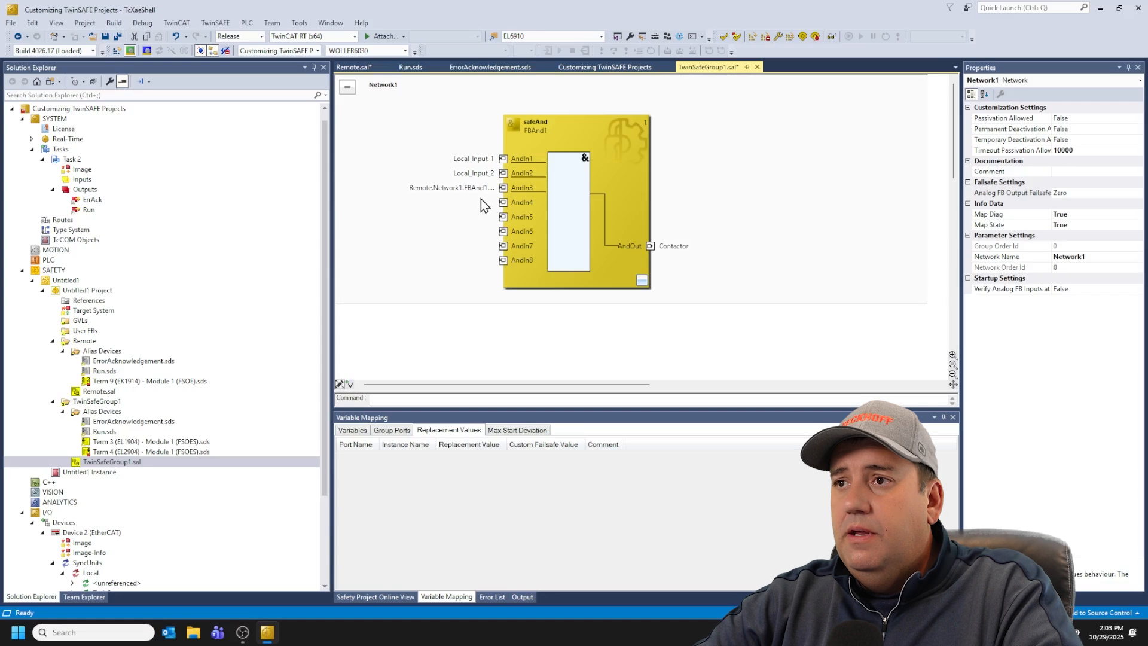
click(788, 37)
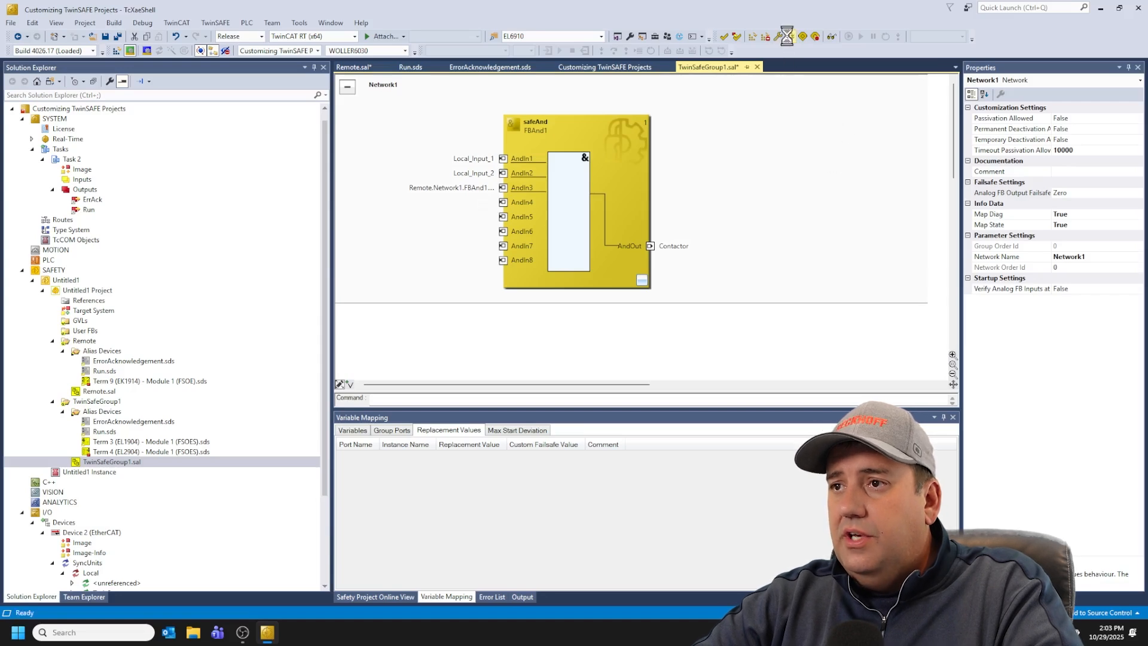
click(764, 410)
click(547, 287)
text(Administrator)
key(Tab)
text(••)
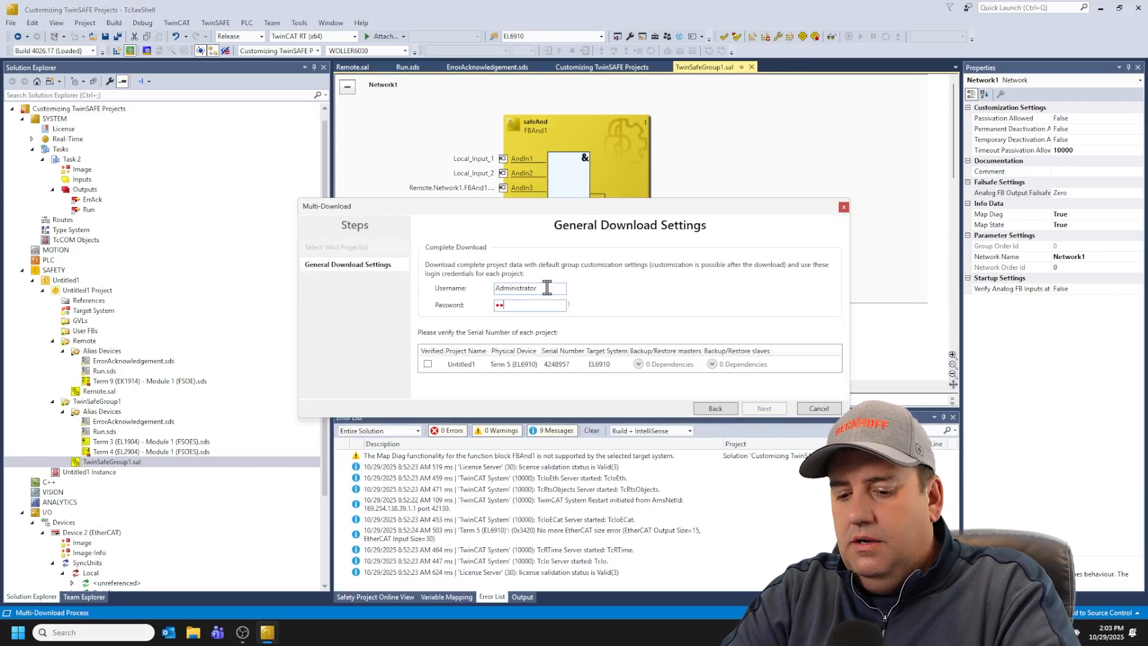
text(••••••)
click(427, 364)
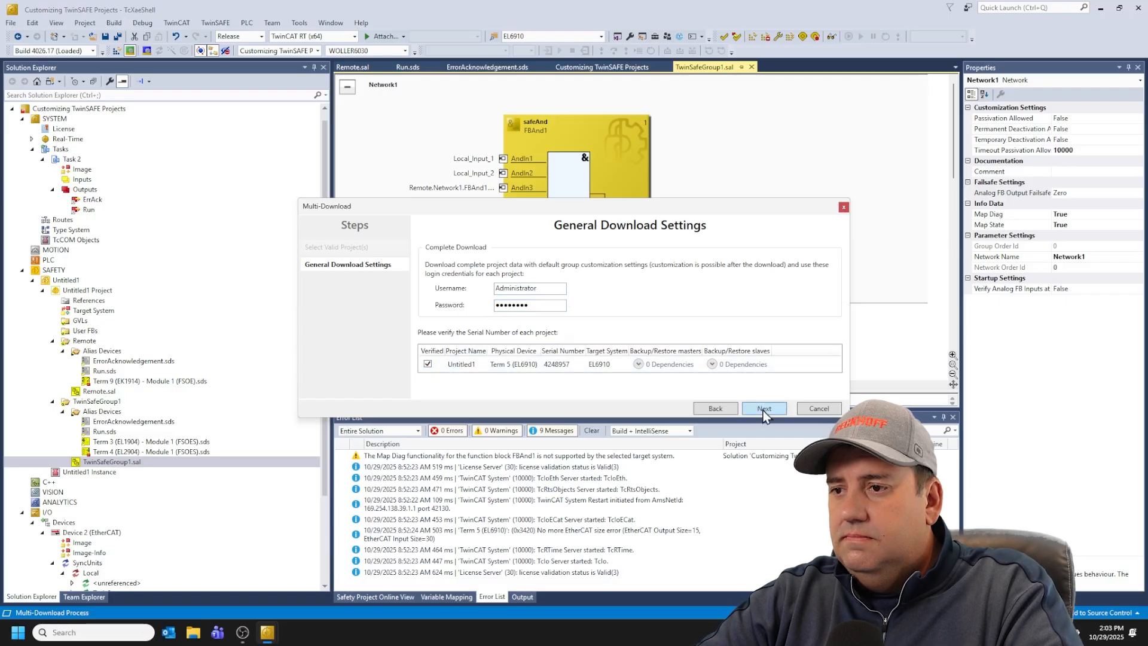
click(764, 409)
Step: Enter the password on the Activation page and activate the downloaded safety project
click(741, 390)
click(765, 409)
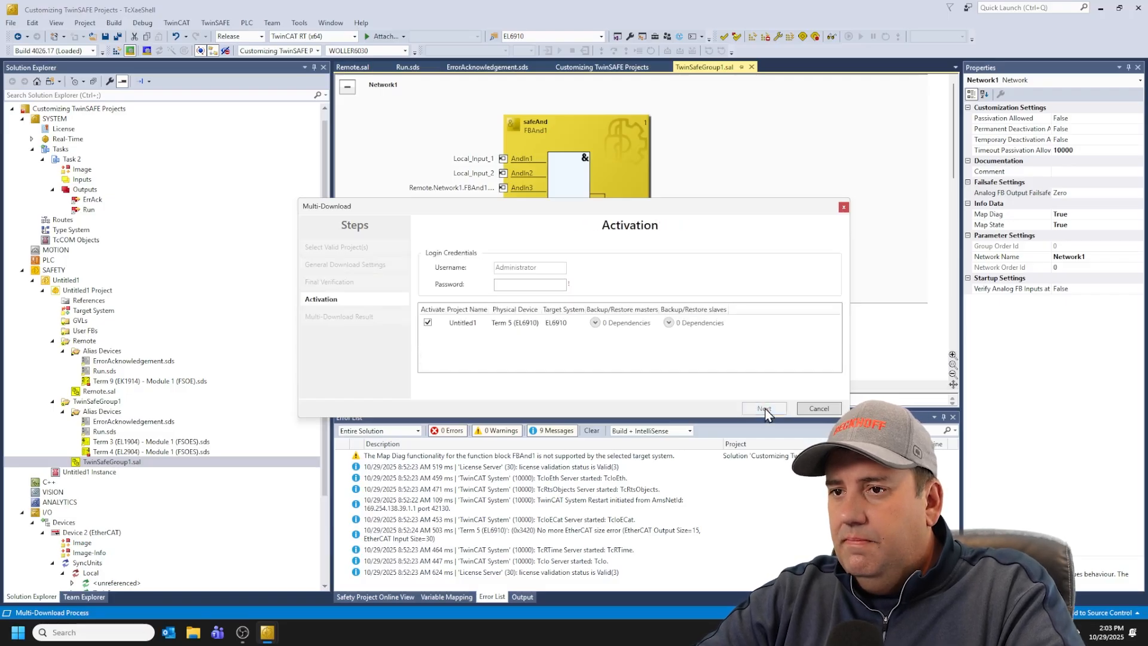
click(543, 285)
text(••••••••)
click(760, 408)
click(760, 408)
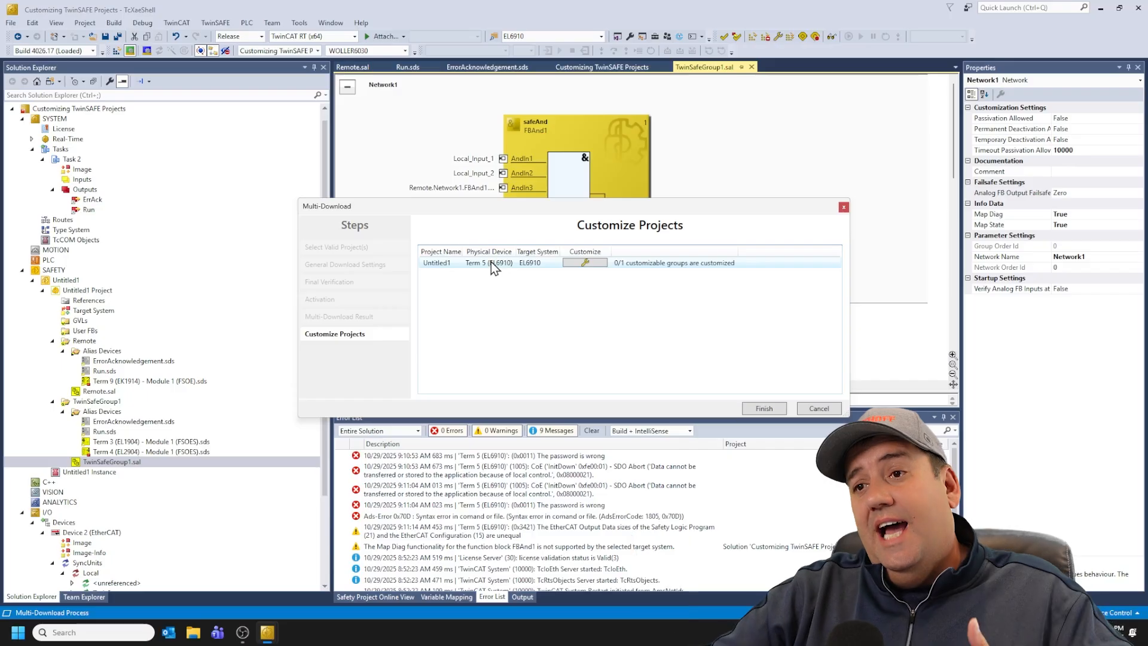
Step: Open the project customization and examine the Remote group's Activate, Passivate and Deactivate options
click(580, 264)
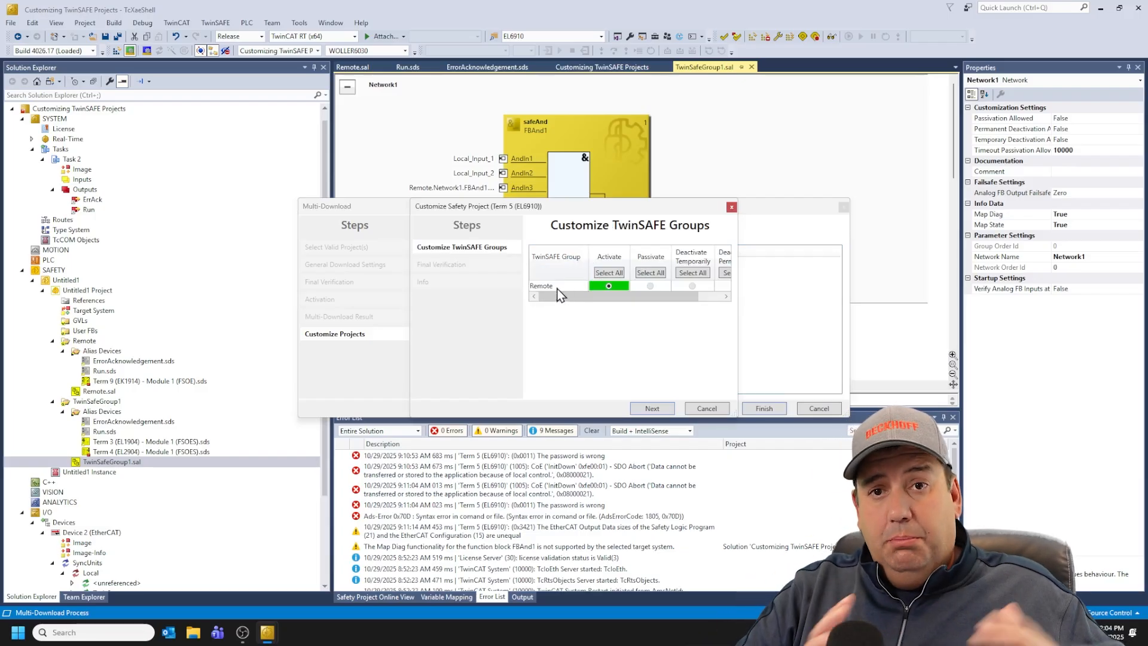
drag(583, 299, 610, 304)
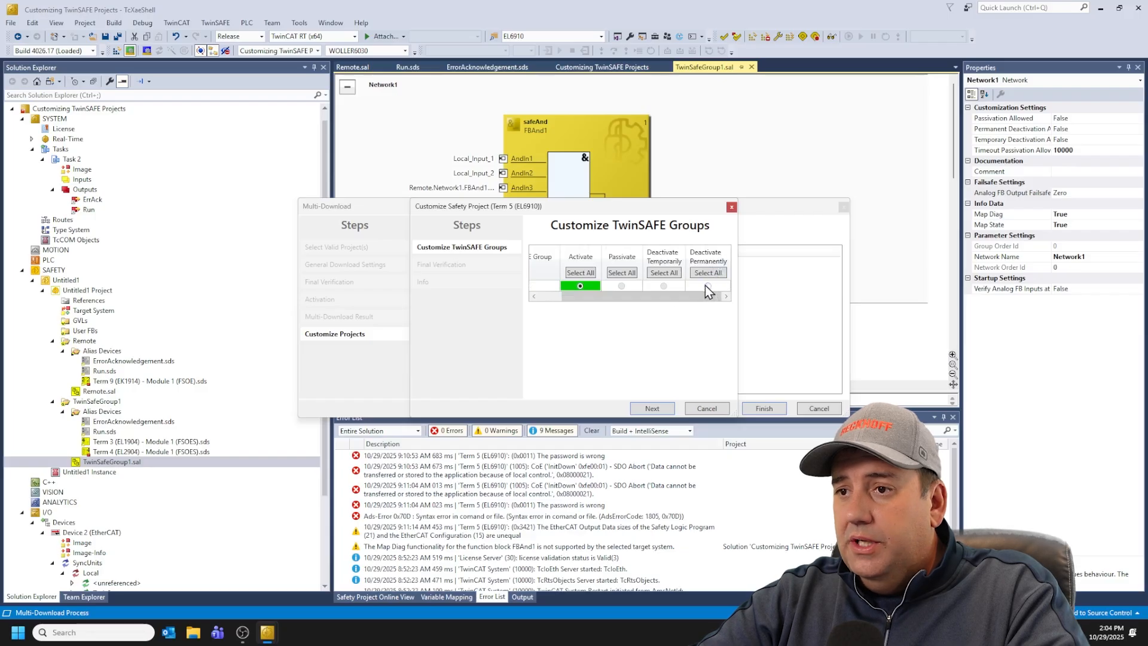
click(674, 289)
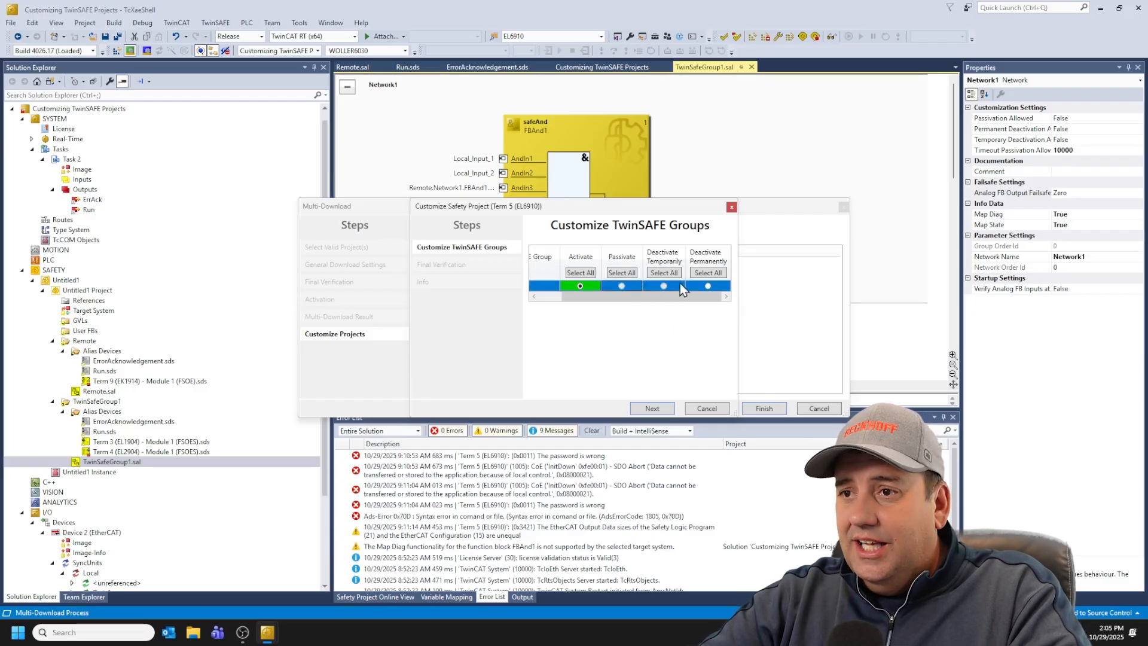
click(707, 285)
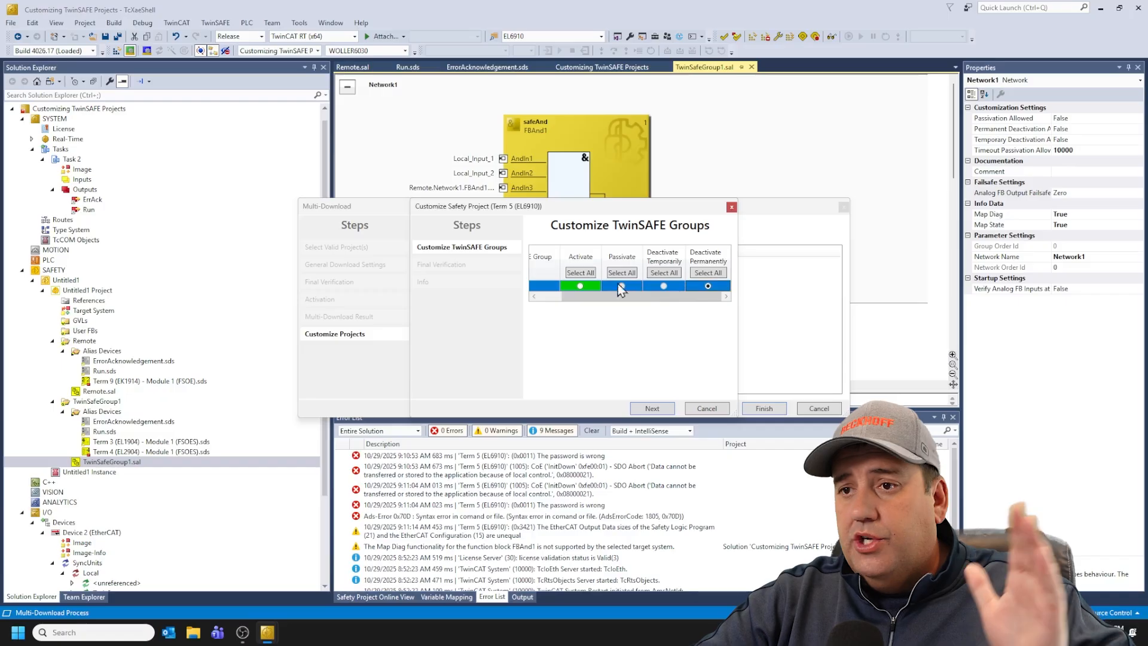
click(579, 286)
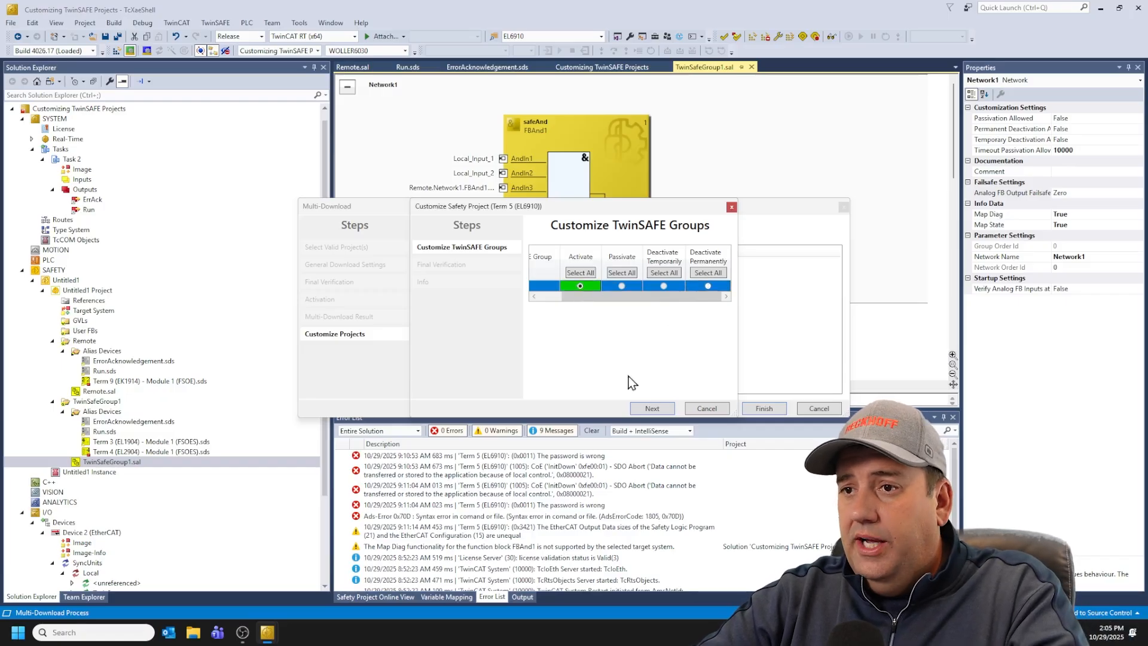
Step: Keep the Remote group activated, pass the final verification and finish the multi-download
click(660, 411)
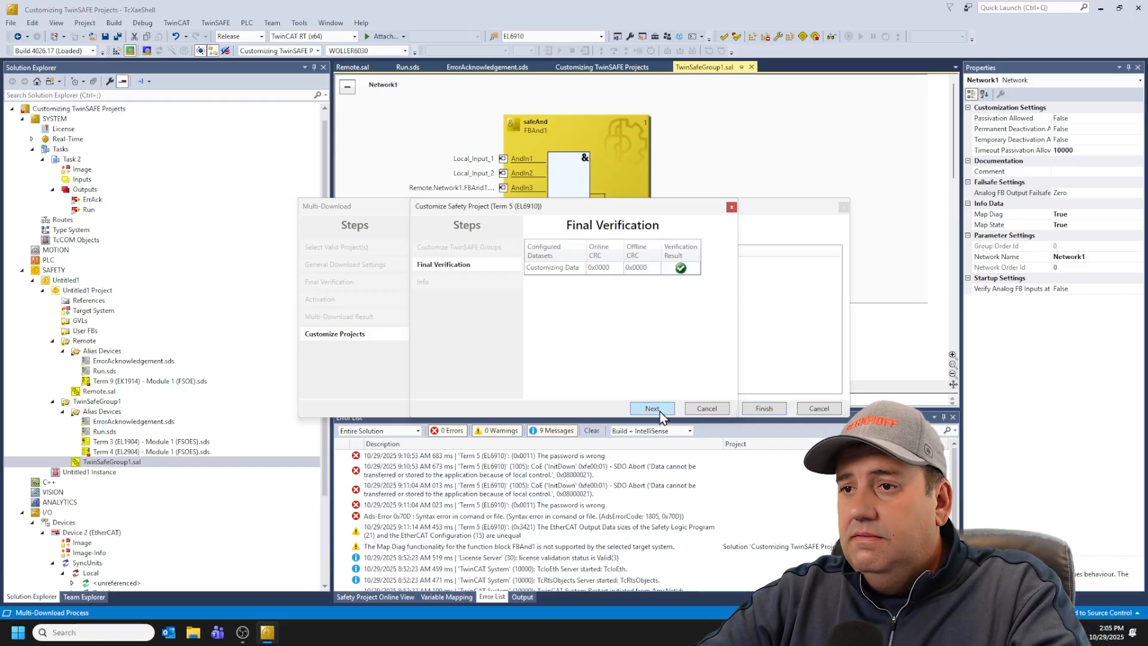
click(652, 409)
click(659, 411)
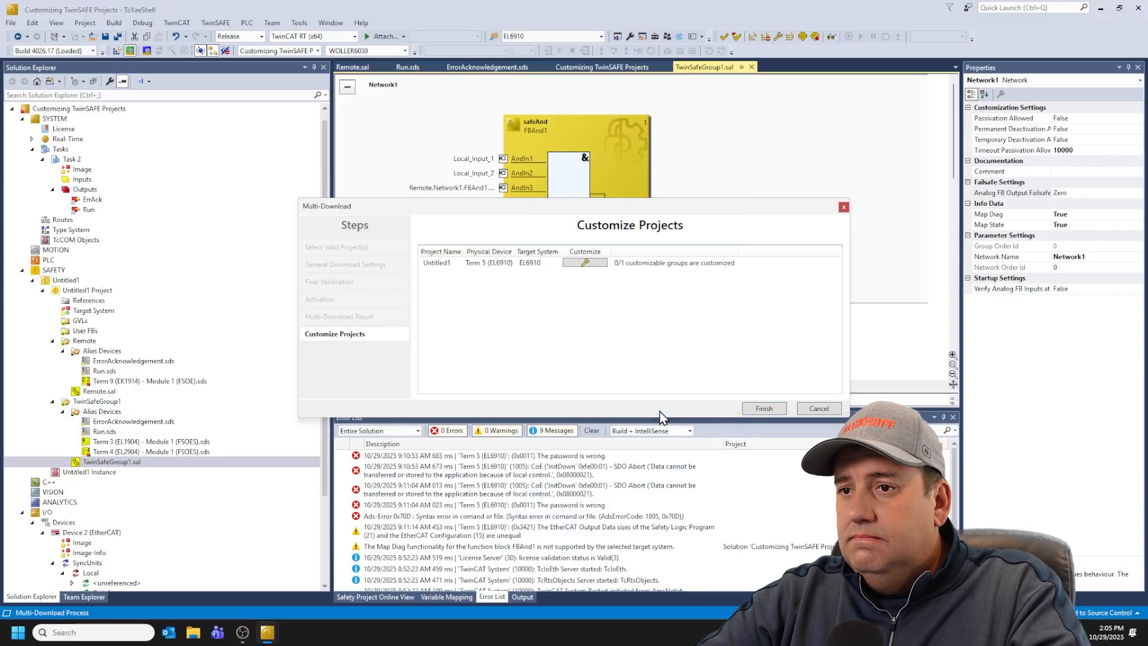
click(763, 408)
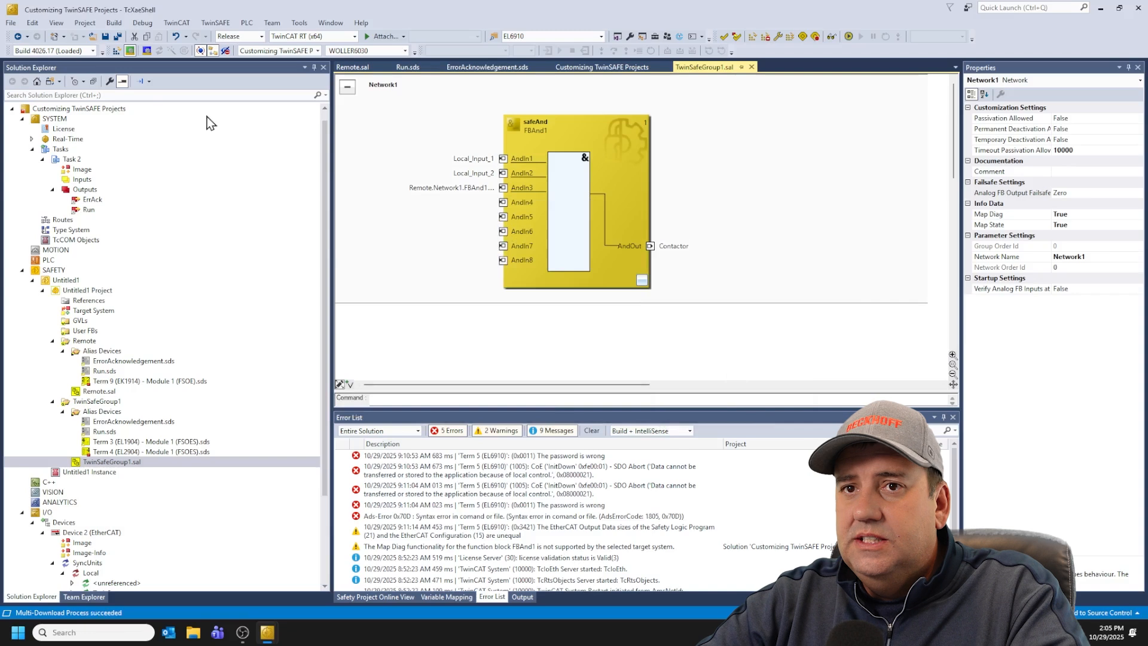
Step: Activate the TwinCAT configuration and confirm the activation
click(121, 51)
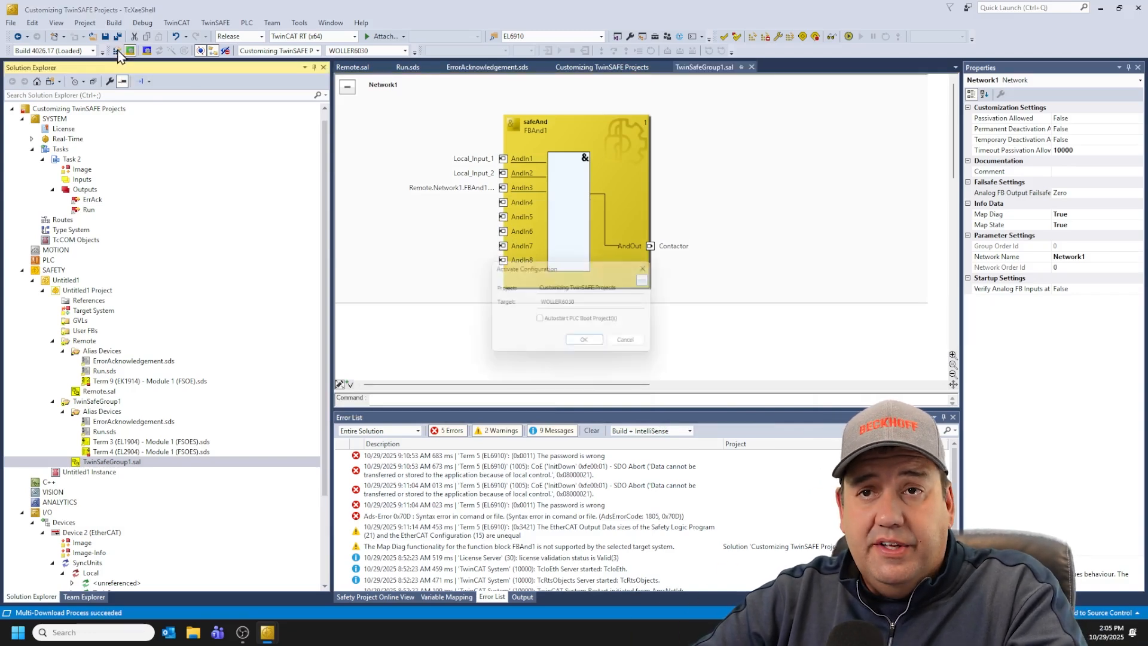
click(601, 346)
click(598, 354)
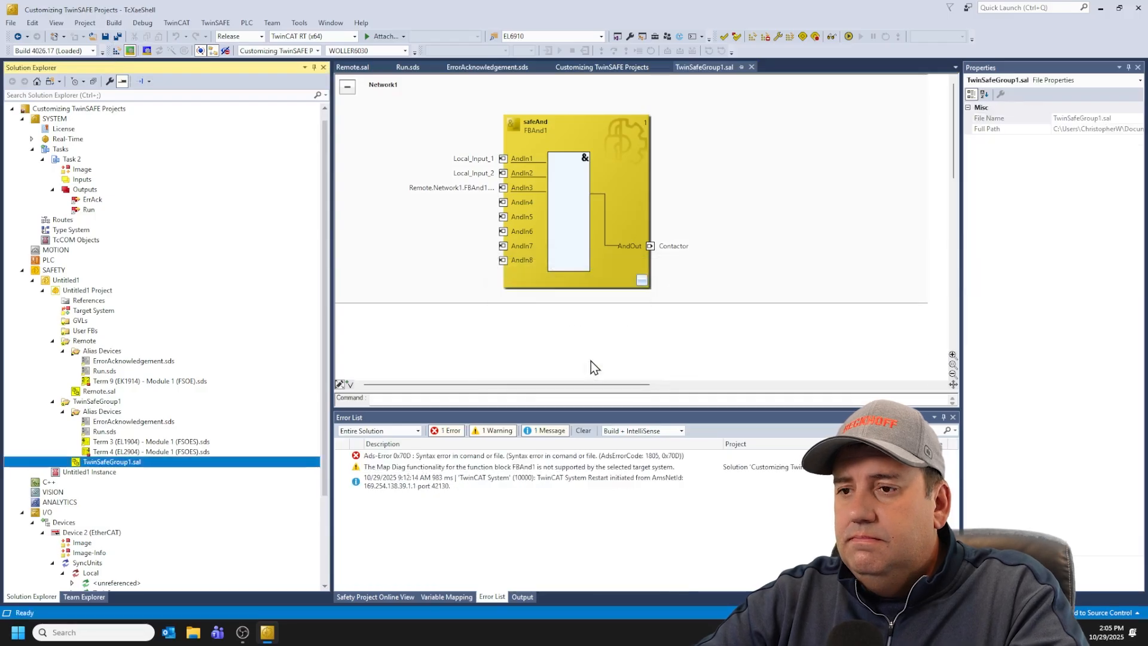
Step: Clear the error list, switch on the safety online view and open the Remote.sal network
click(591, 429)
click(831, 37)
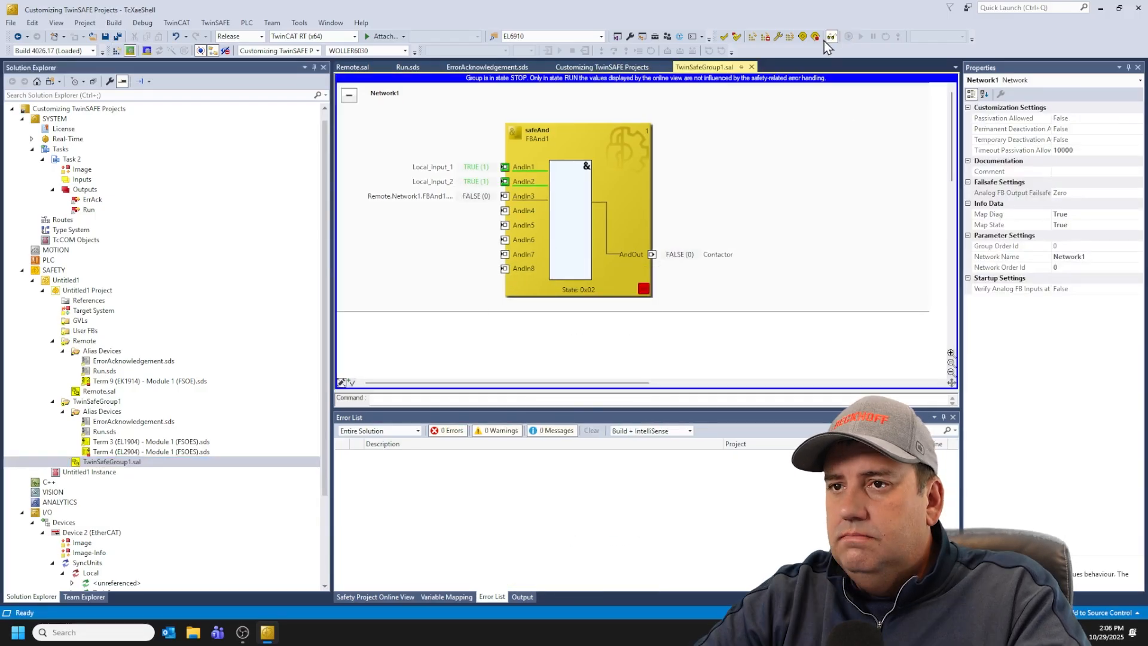
click(351, 67)
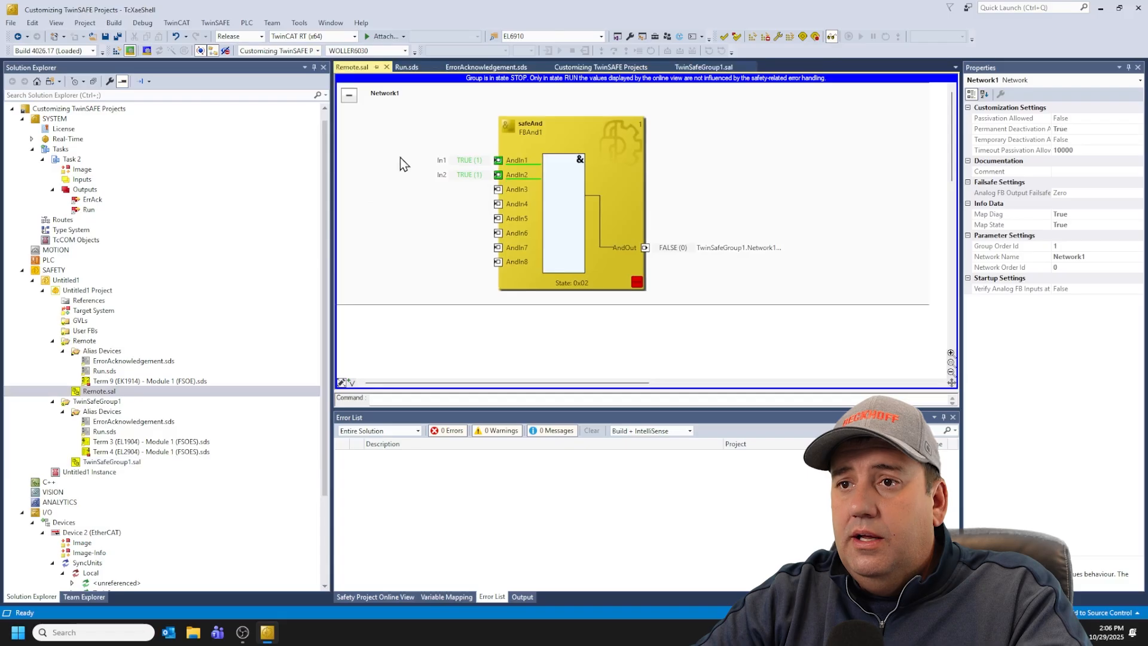
mouse_move(465, 163)
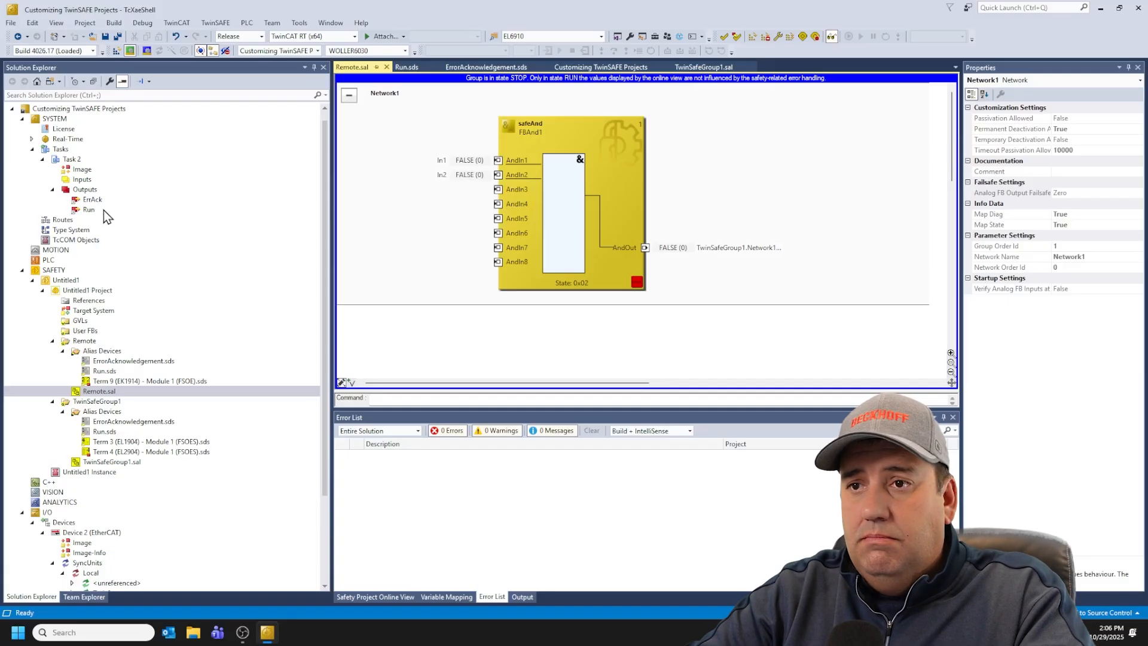
Step: Write the Run output online to 1 to start the safety groups
right_click(102, 209)
click(170, 322)
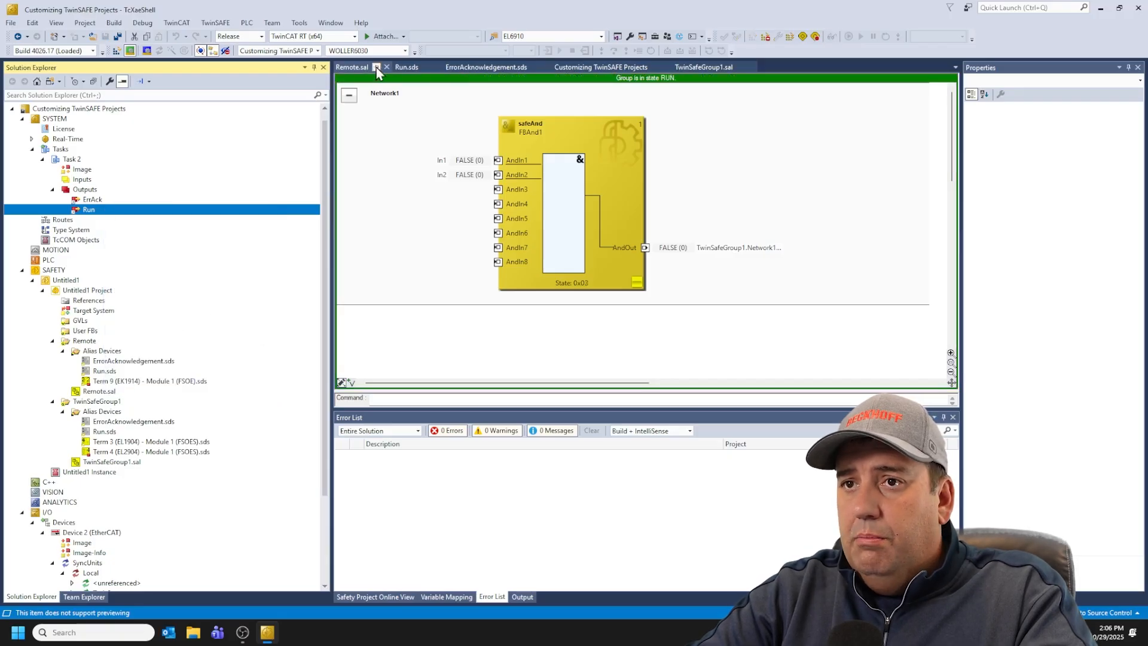
Step: Close the Run and ErrorAcknowledgement editors and compare the Remote and TwinSafeGroup1 networks online
click(438, 66)
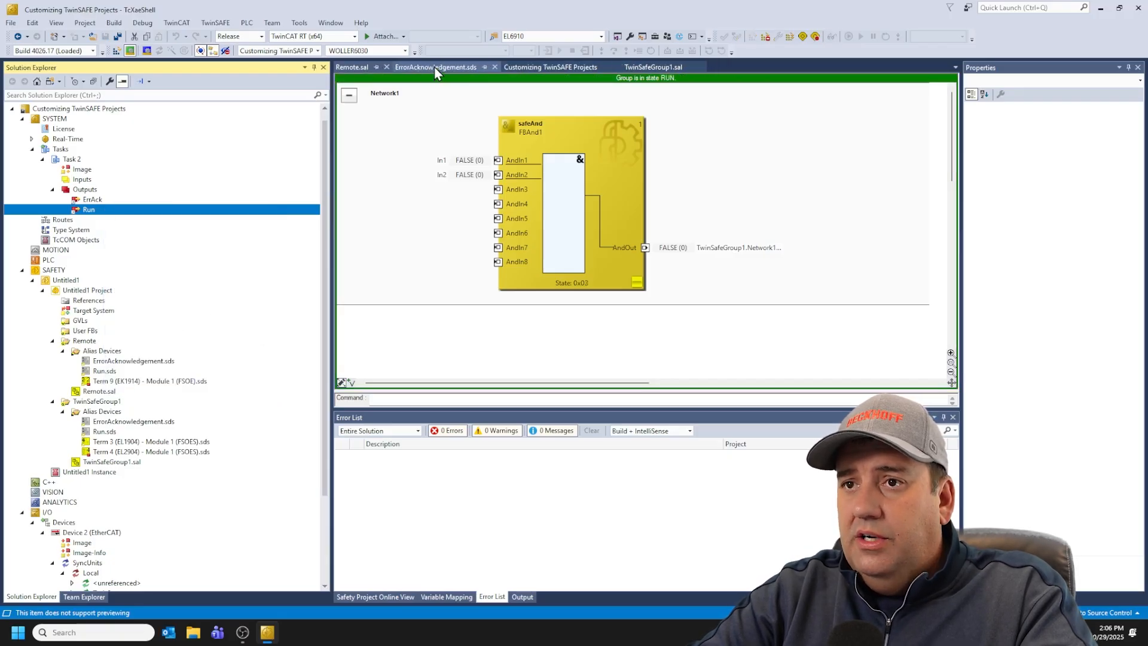
click(494, 67)
click(494, 67)
click(363, 67)
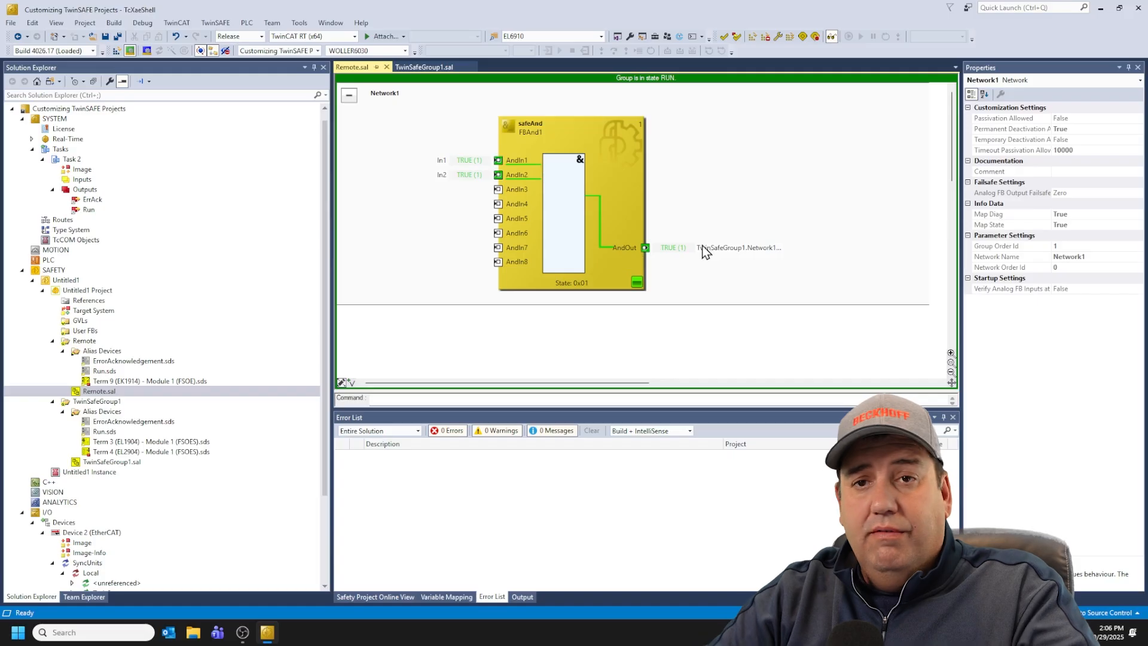
mouse_move(703, 250)
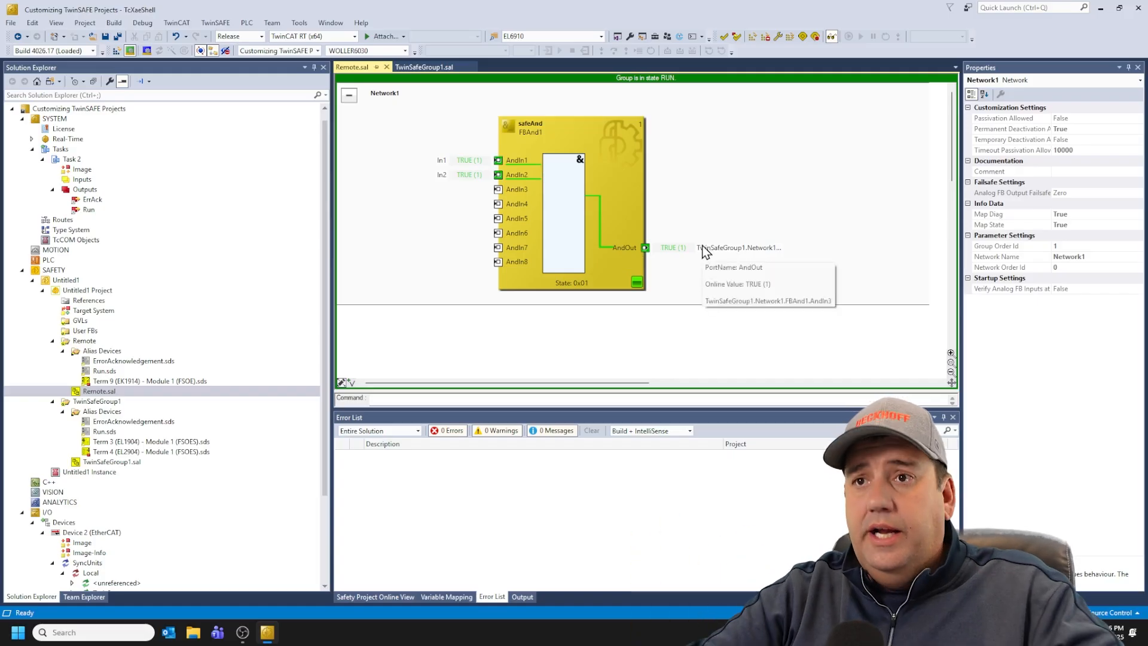
click(426, 67)
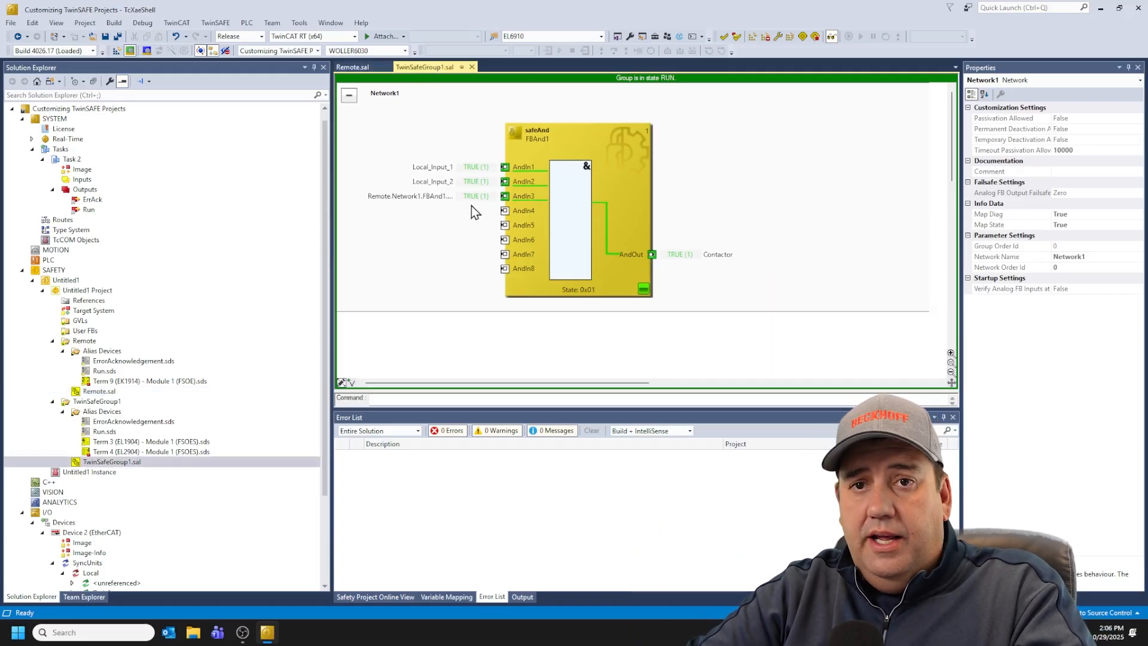
click(831, 37)
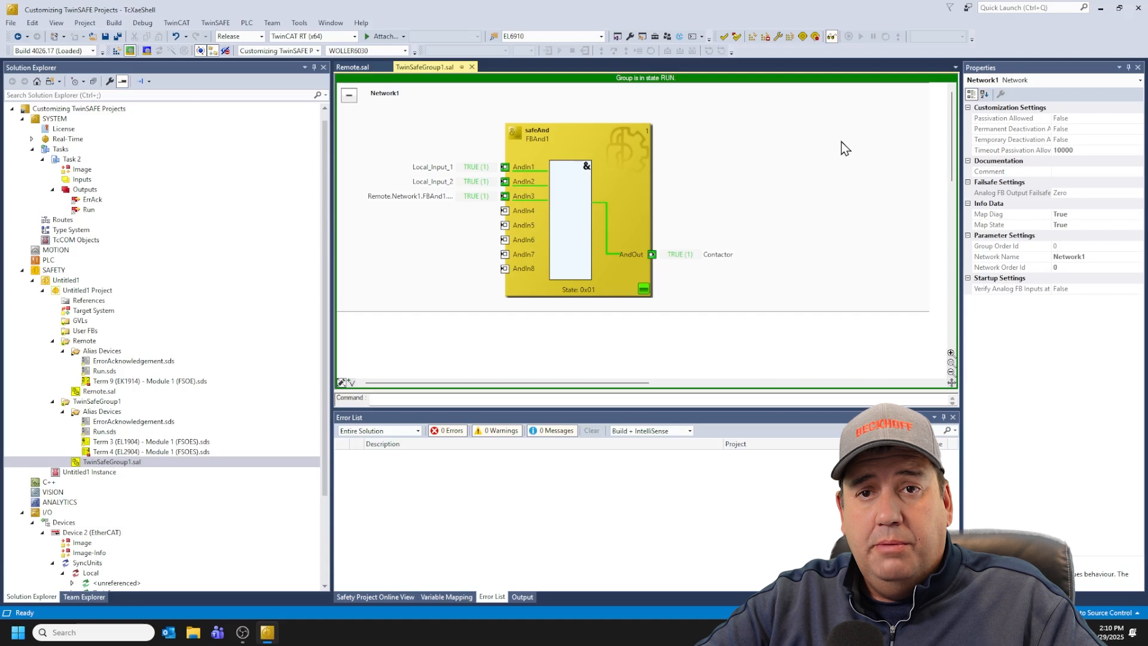
Step: Write the Run output online to 0 to stop the safety groups
right_click(102, 210)
click(171, 310)
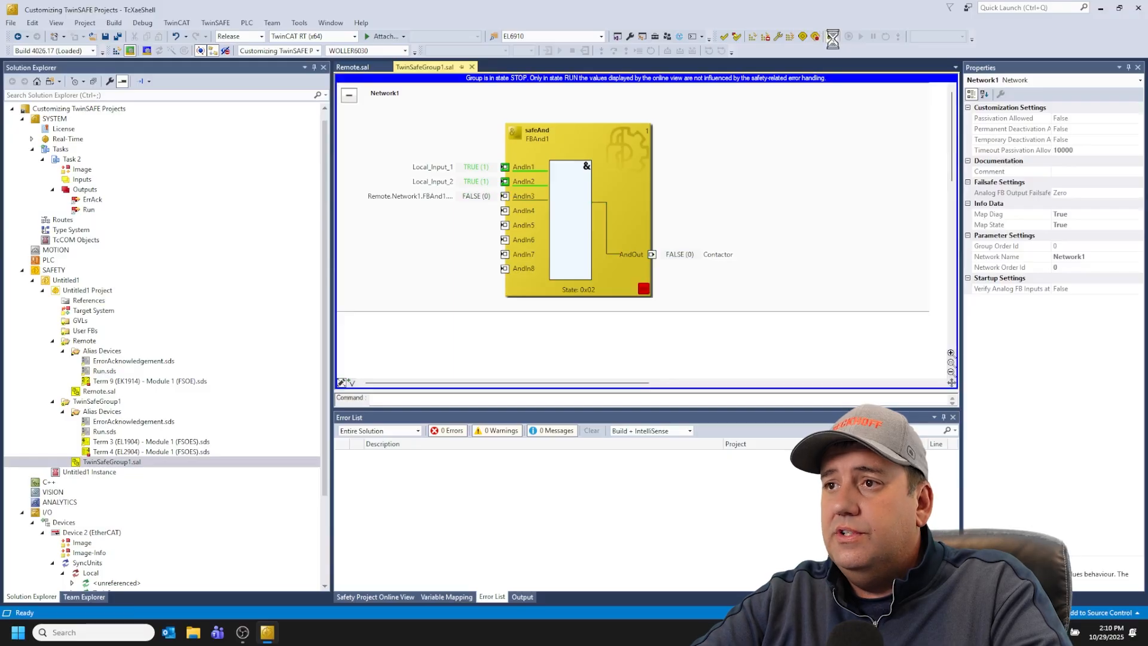
Step: Open the Untitled1 Project target system settings, copy the serial number and close the editor
double_click(94, 310)
drag(650, 173, 598, 171)
key(ctrl+c)
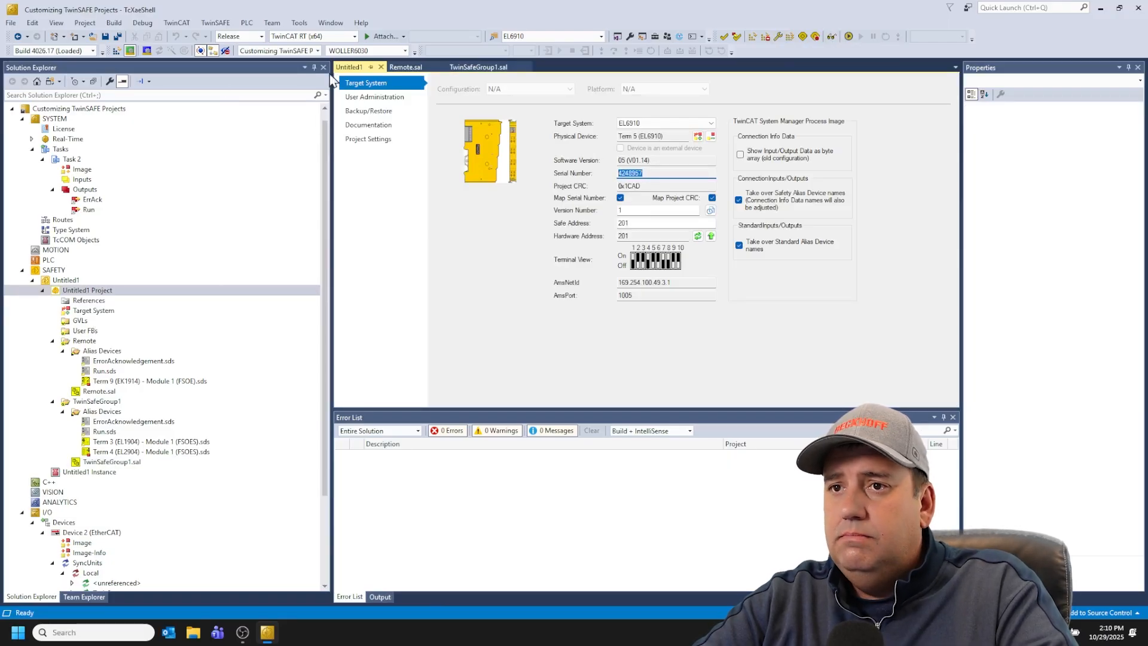
click(381, 67)
Step: Start the safety project customization and log in as Administrator with the pasted serial number and the account password
click(776, 37)
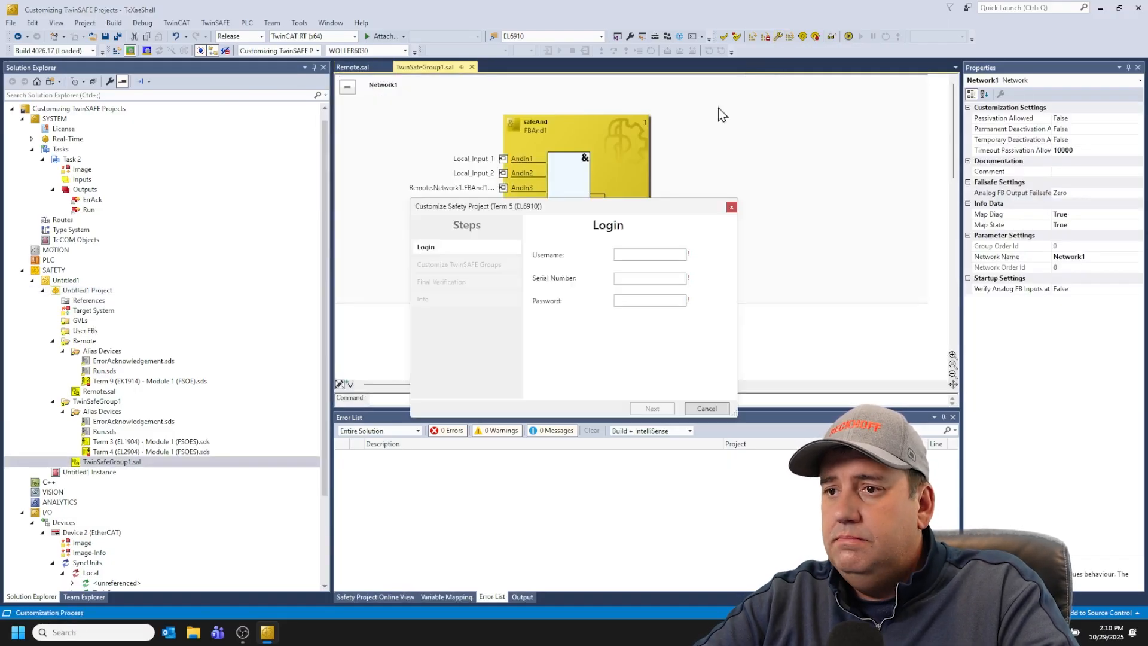
click(647, 254)
text(Administrator)
click(648, 278)
key(ctrl+v)
click(649, 300)
text(TwinSAFE)
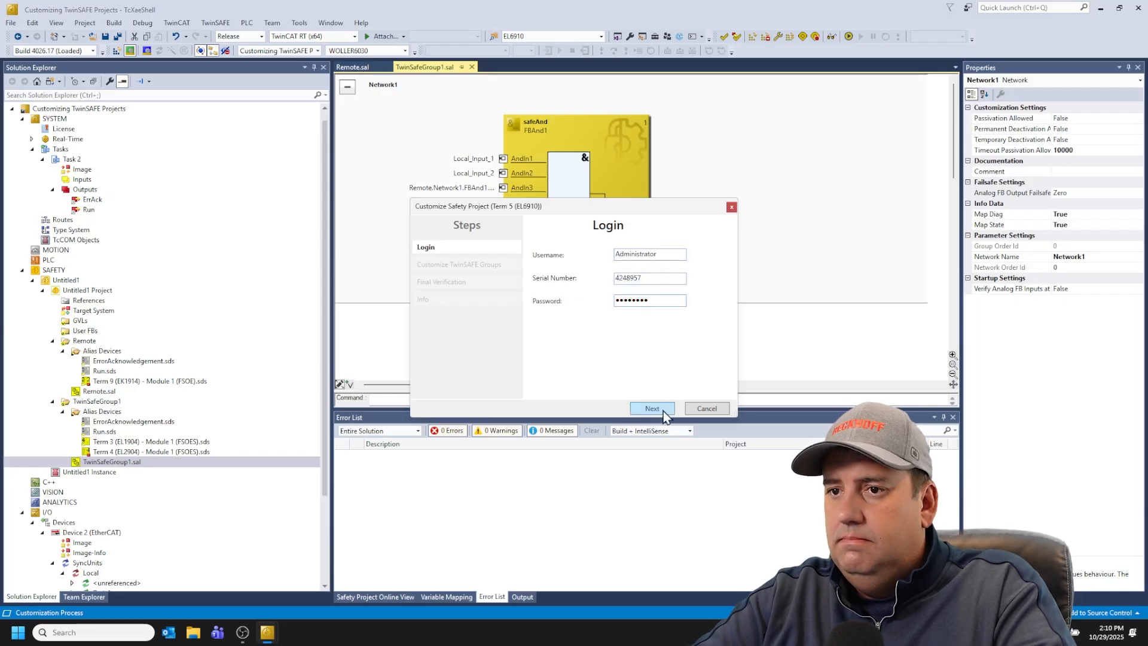
click(662, 410)
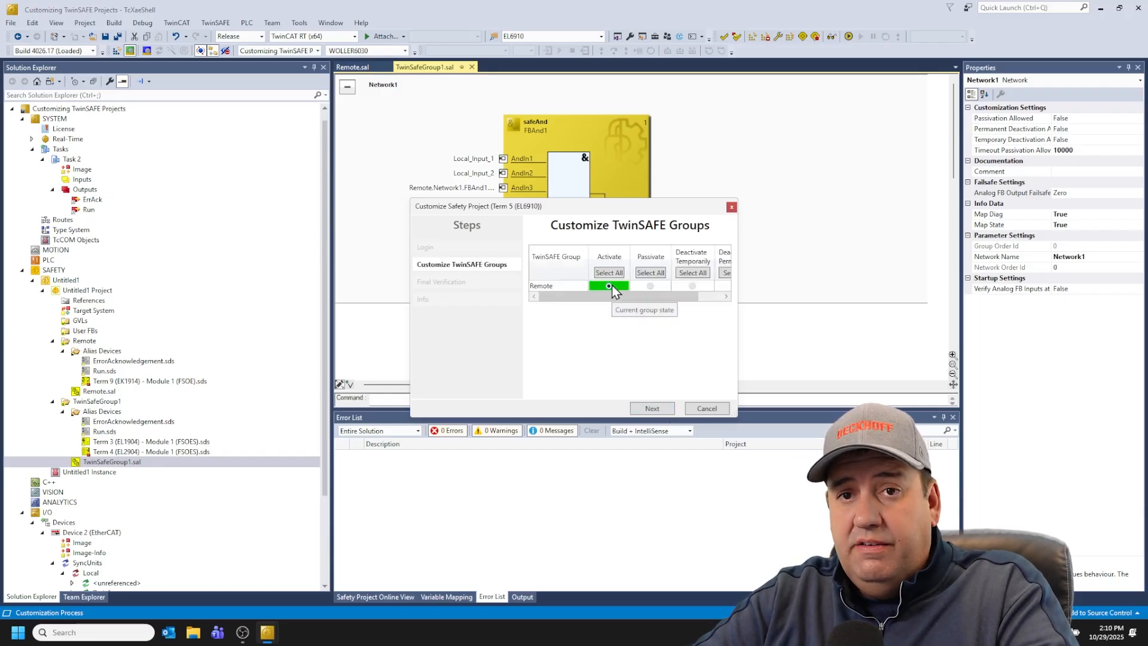
Step: Set the Remote group to Deactivate Permanently and finish the customization
drag(569, 294, 592, 296)
click(707, 285)
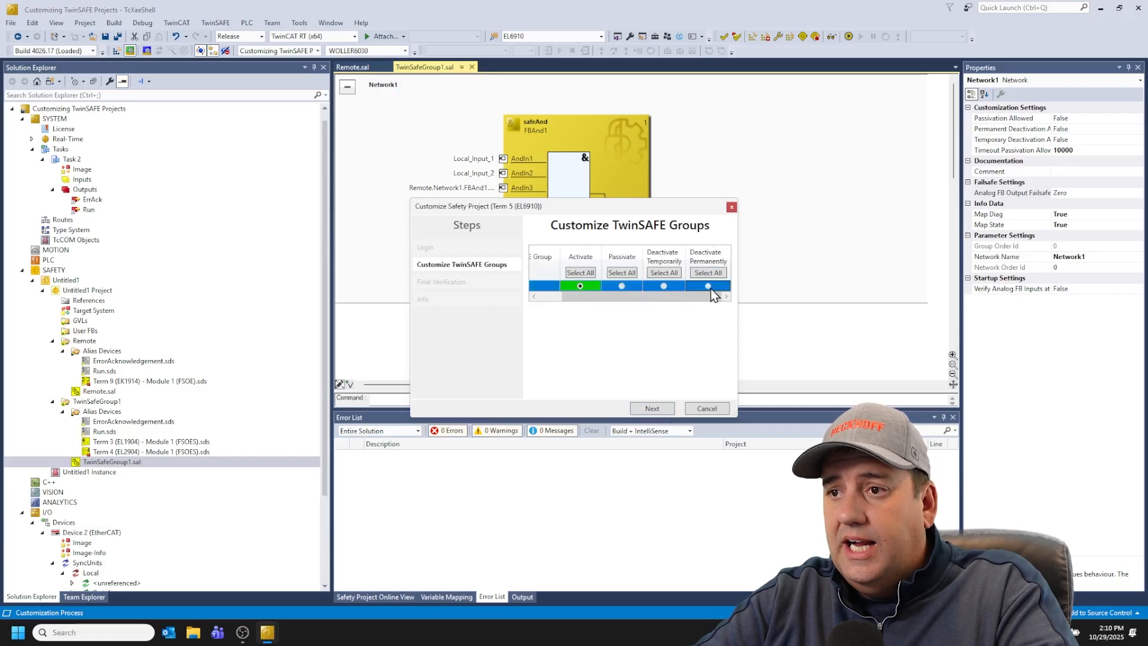
click(663, 410)
click(661, 409)
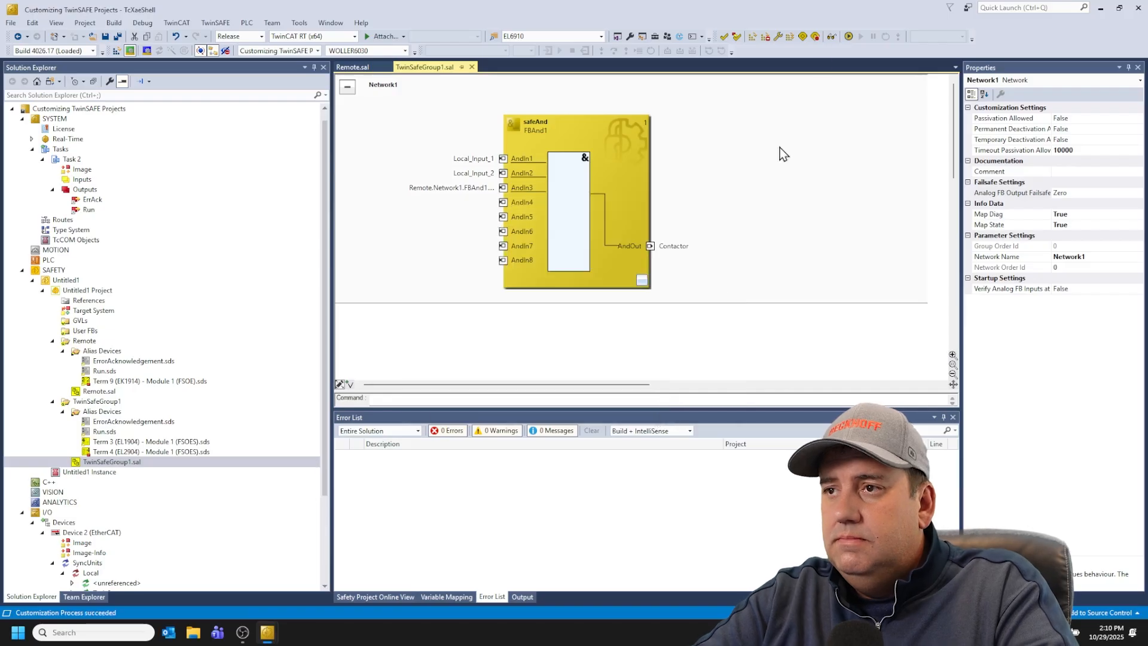
Step: Switch on the safety online view and write the Run output online to 1 to restart the groups
click(830, 36)
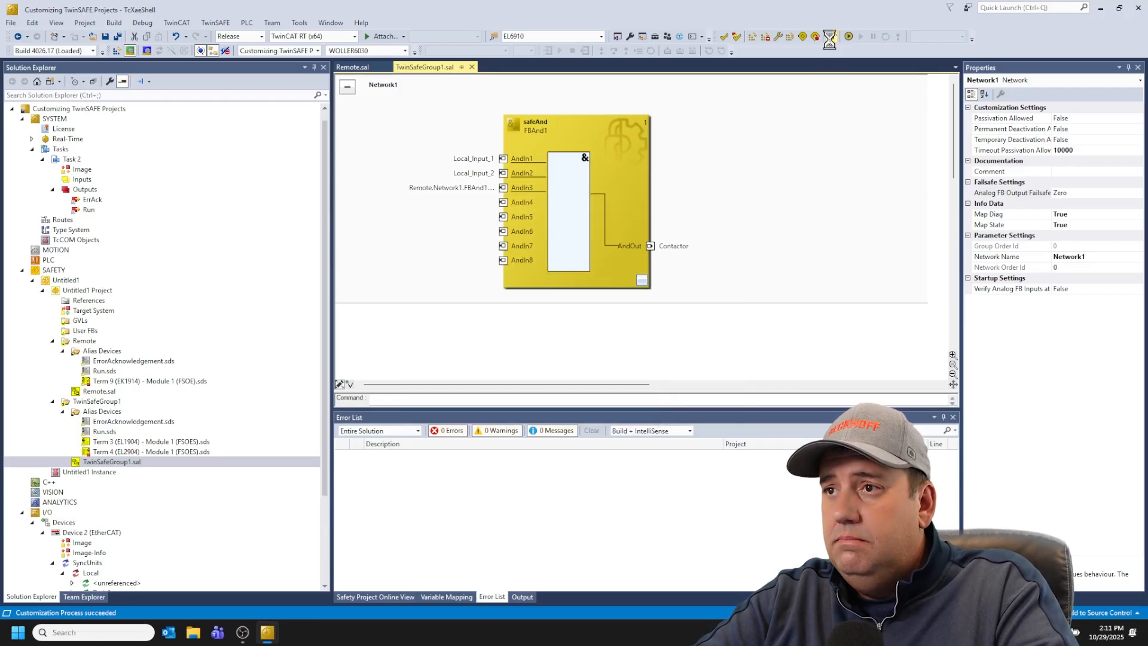
click(89, 220)
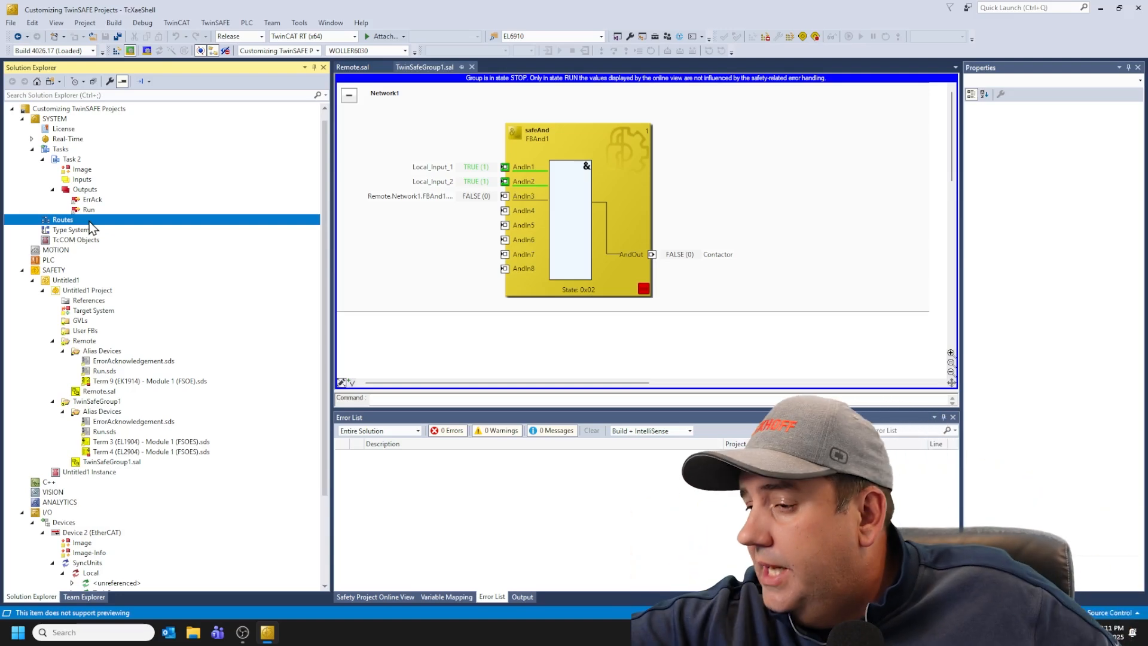
right_click(91, 209)
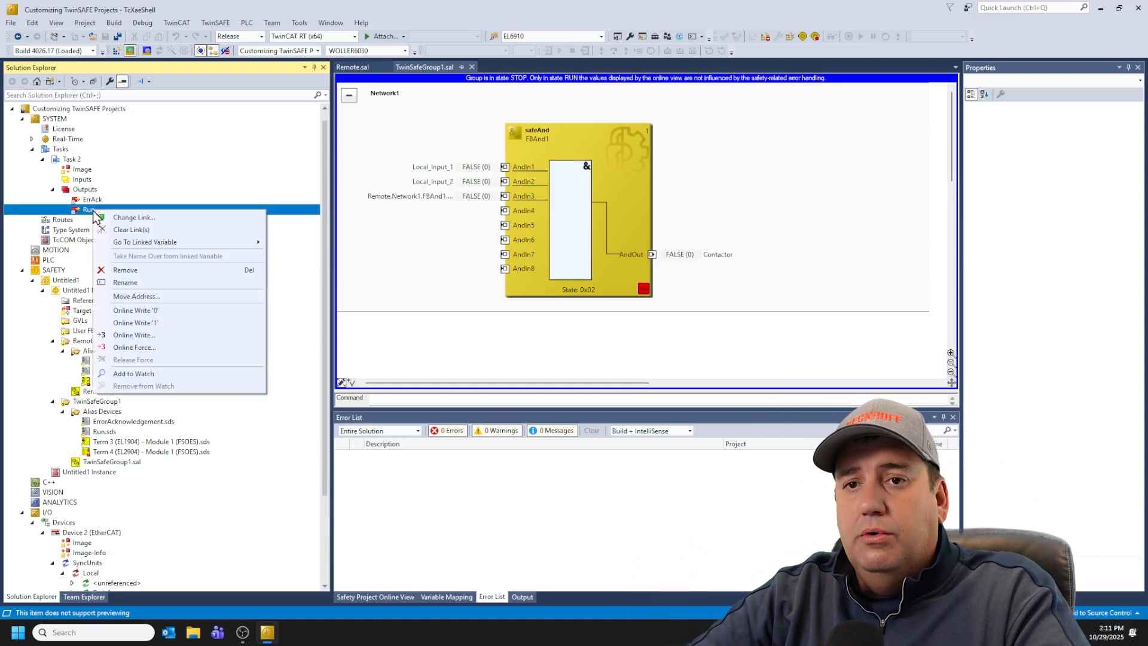
click(157, 323)
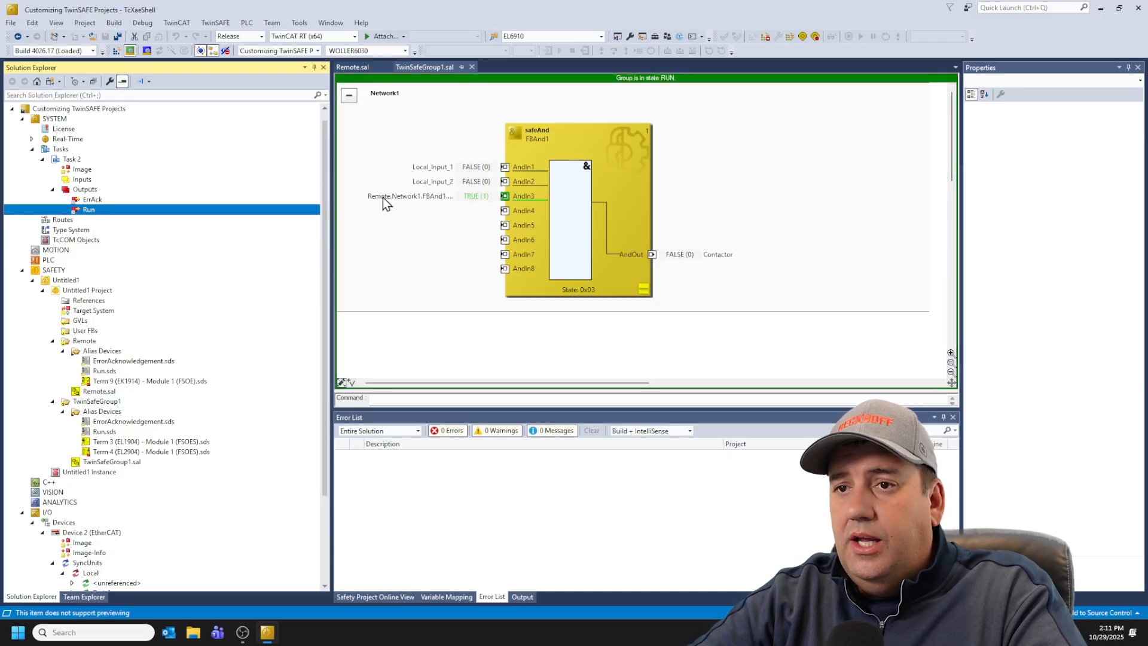
mouse_move(410, 198)
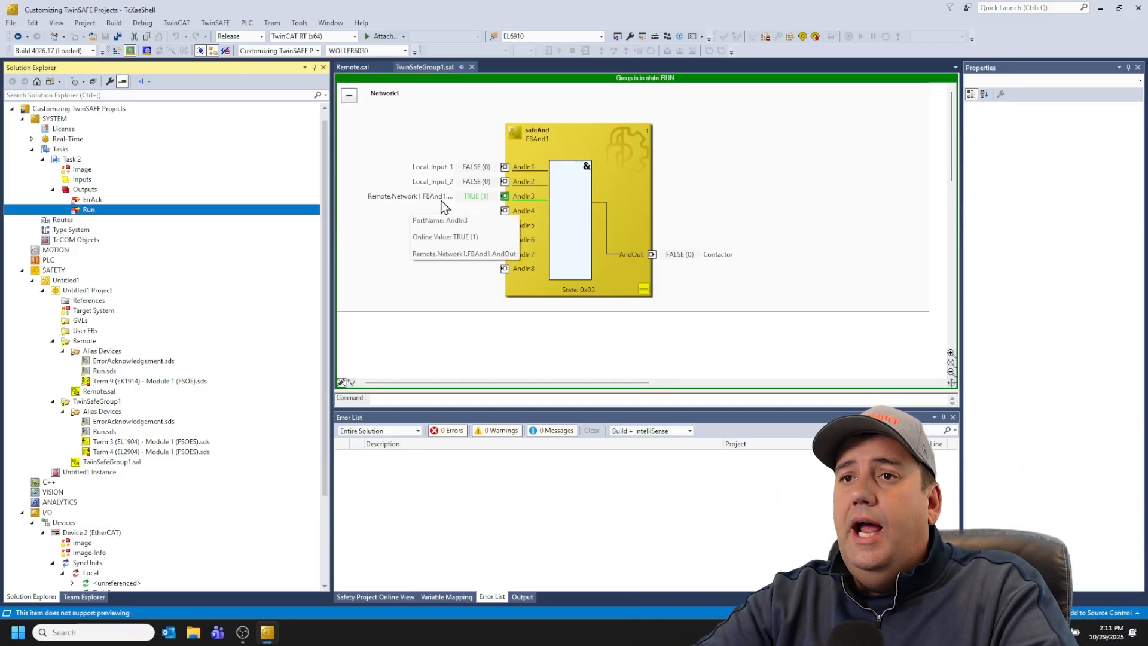
Step: Open the Remote.sal network and show its variable mapping replacement values
click(359, 67)
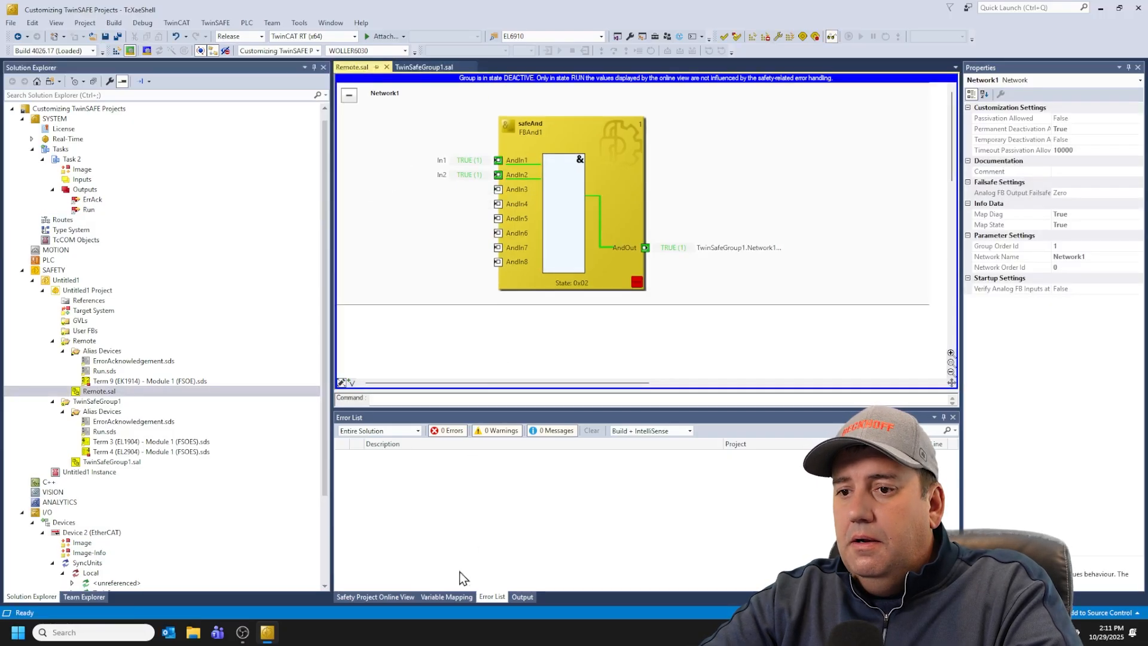
click(454, 597)
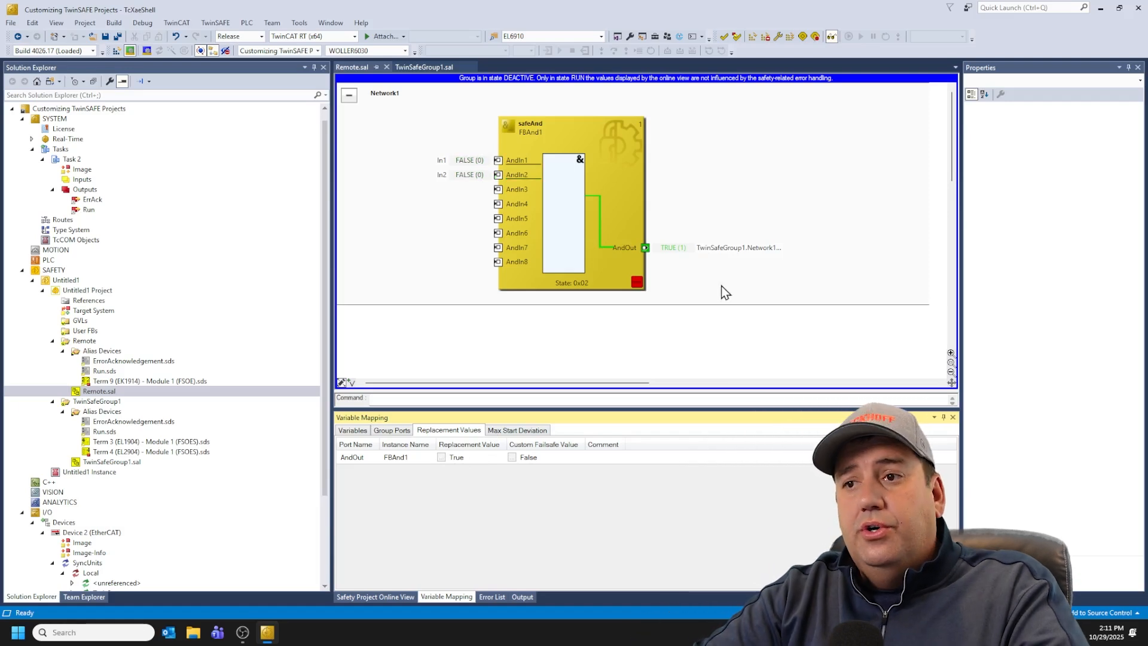
mouse_move(637, 252)
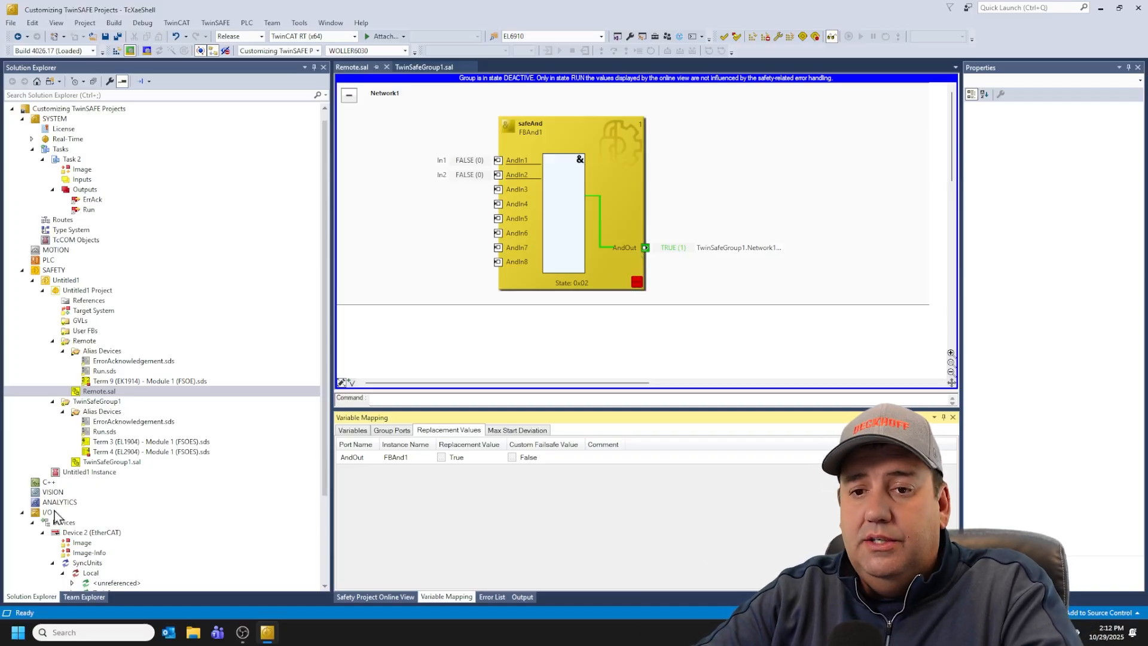
Step: Inspect the EtherCAT terminal states of Device 2 online, then return to the TwinSafeGroup1.sal network
click(71, 533)
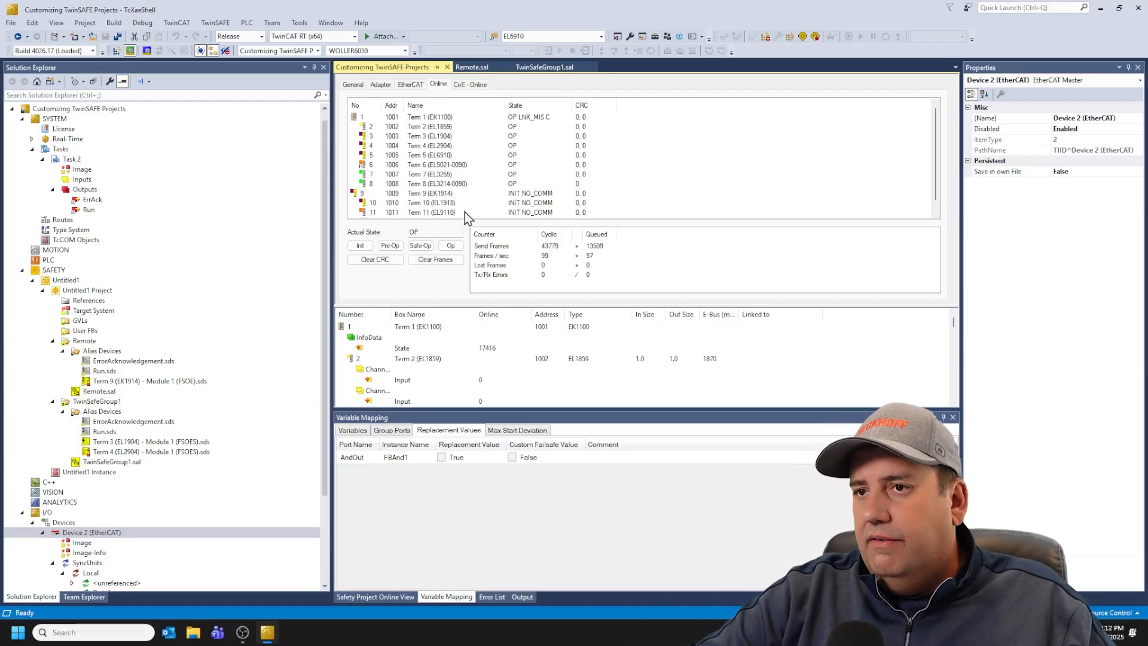
click(541, 67)
click(482, 69)
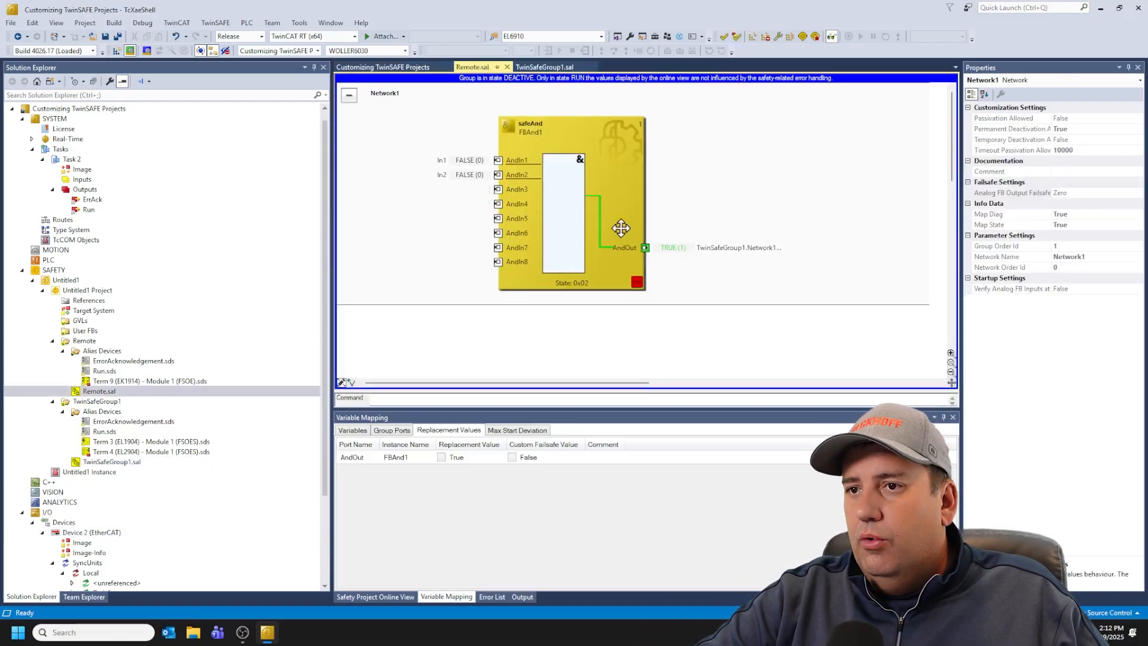
click(552, 68)
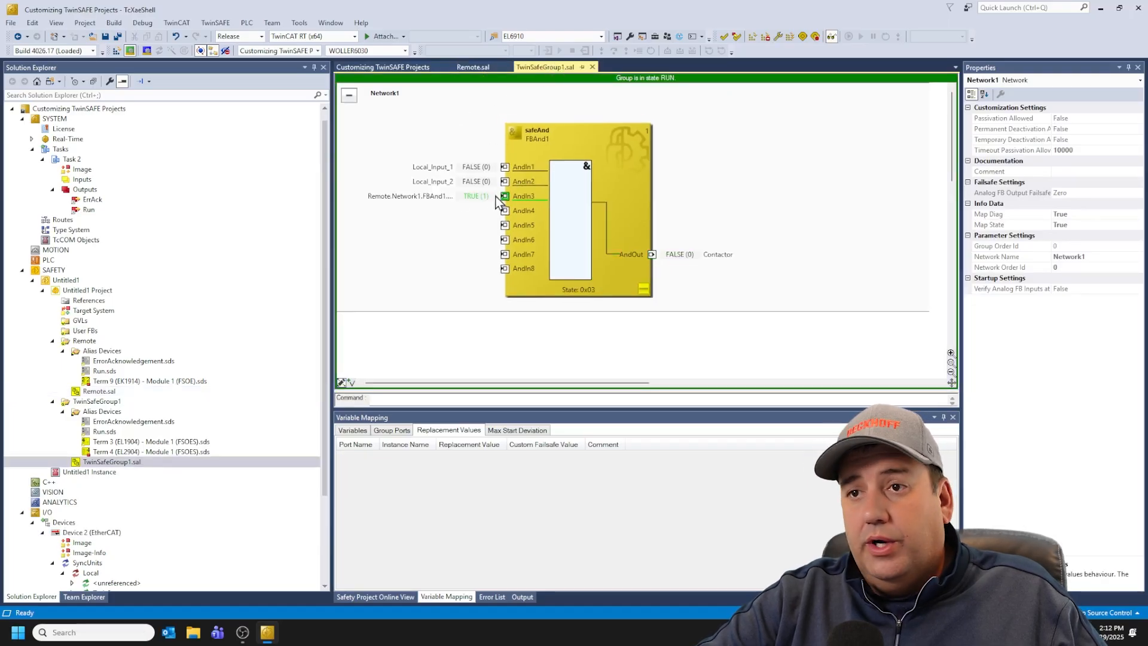
mouse_move(461, 207)
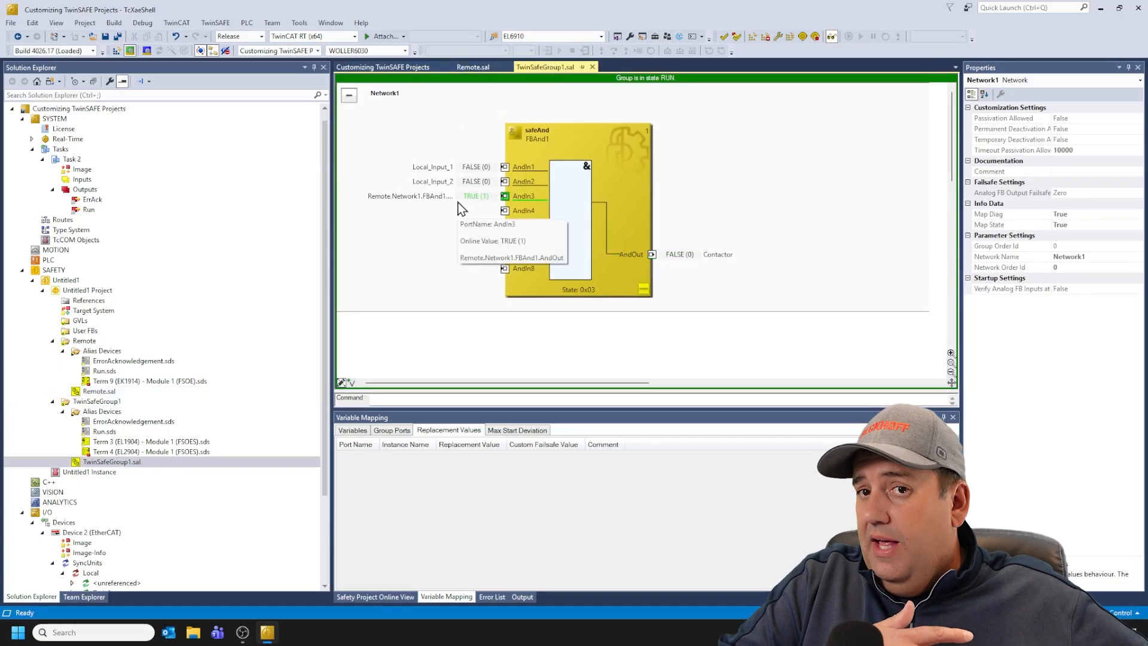